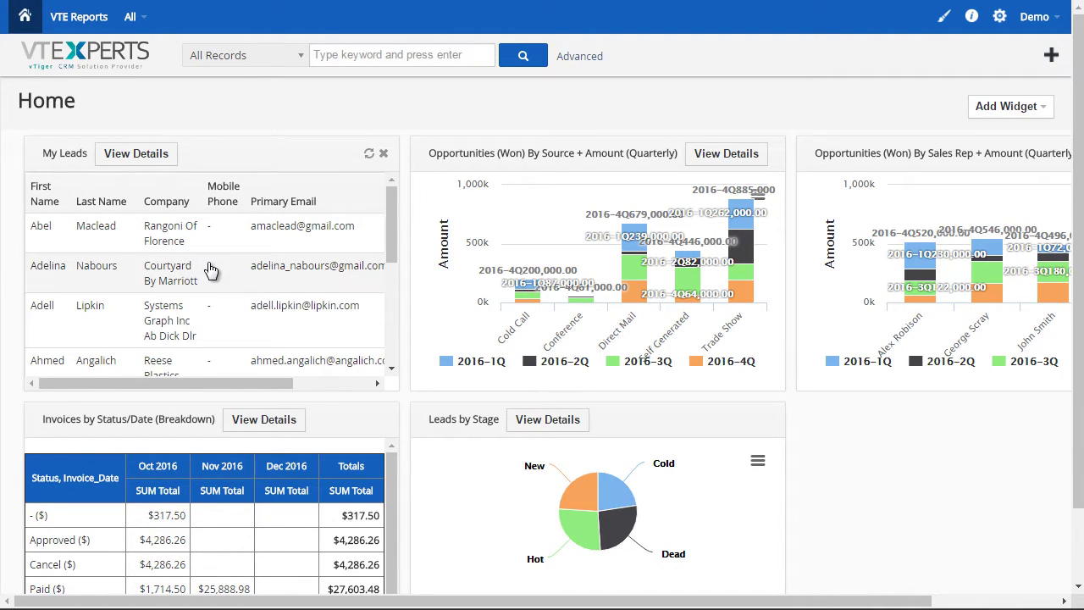
- Go to VTE Reports to list the 11 reports, including Organization List and Invoices by Status
mouse_move(506, 282)
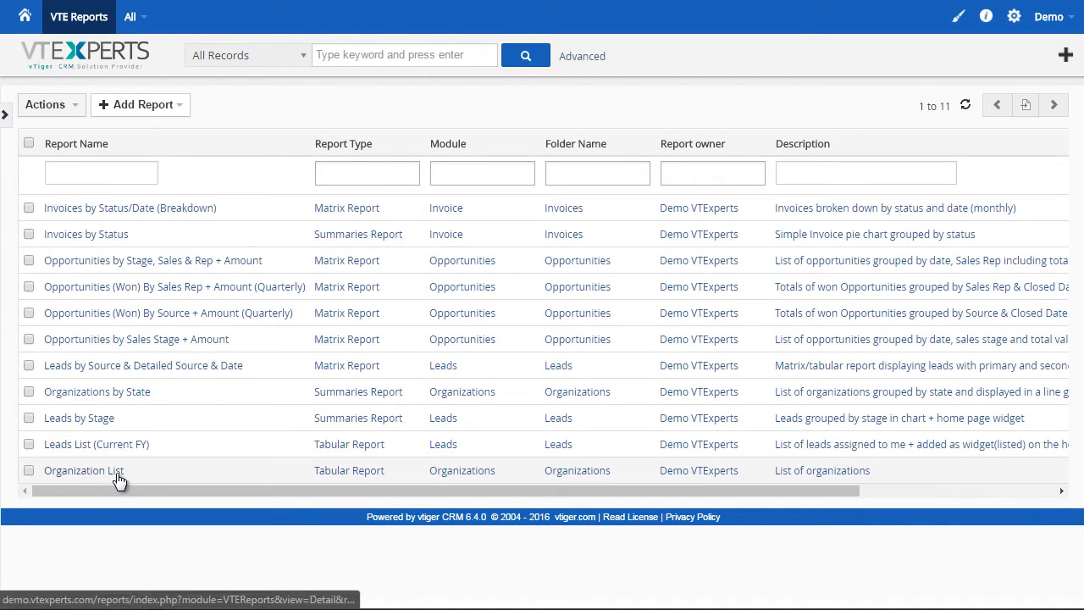
- Edit the Organization List report, keeping Organizations as its primary module
left_click_drag(111, 487, 245, 491)
left_click(1060, 473)
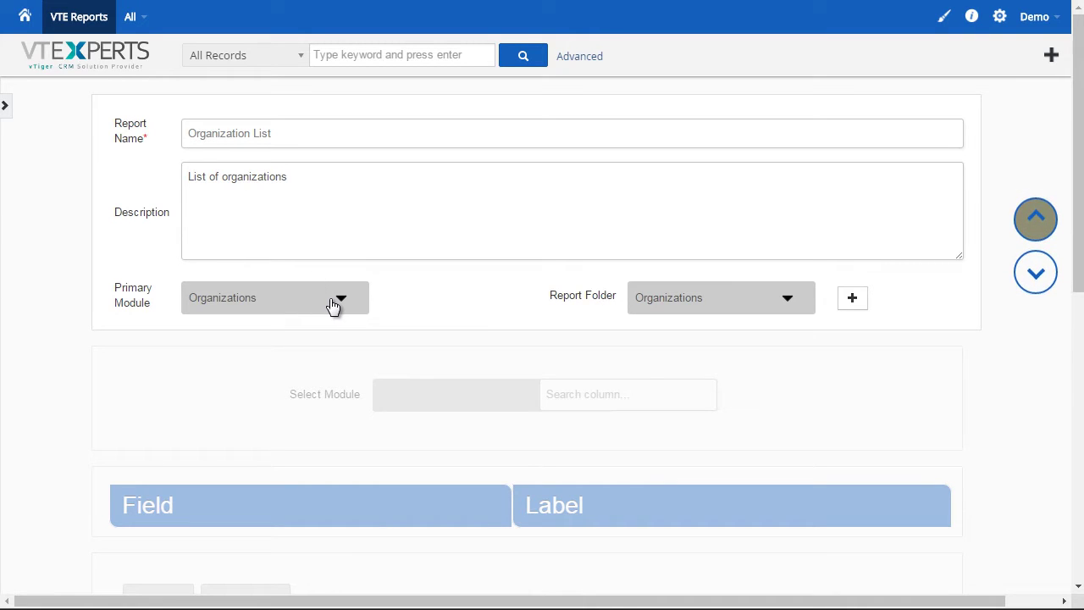
left_click(335, 307)
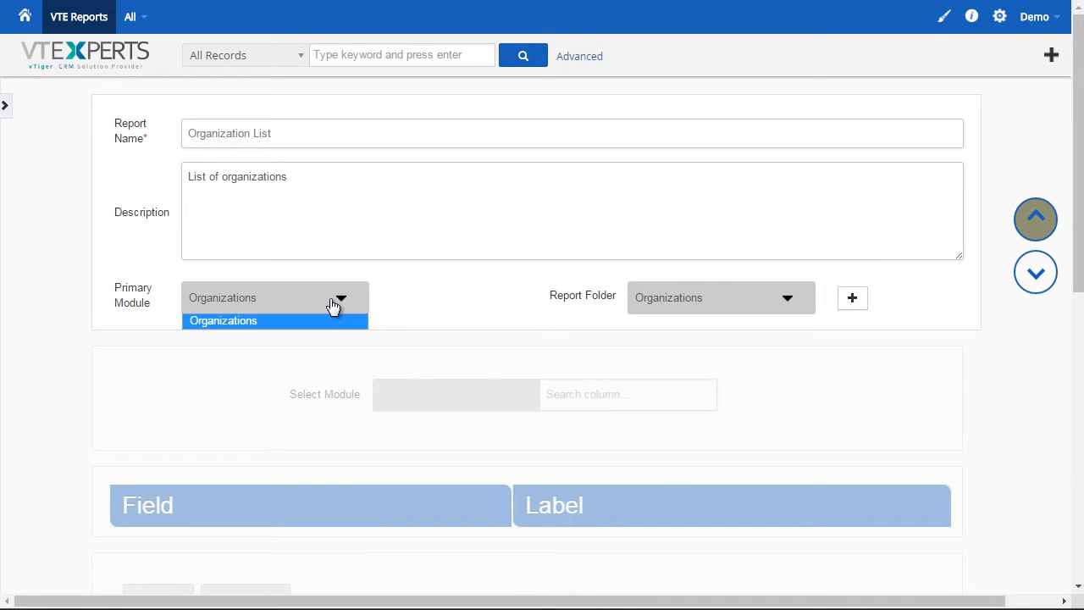
left_click(487, 290)
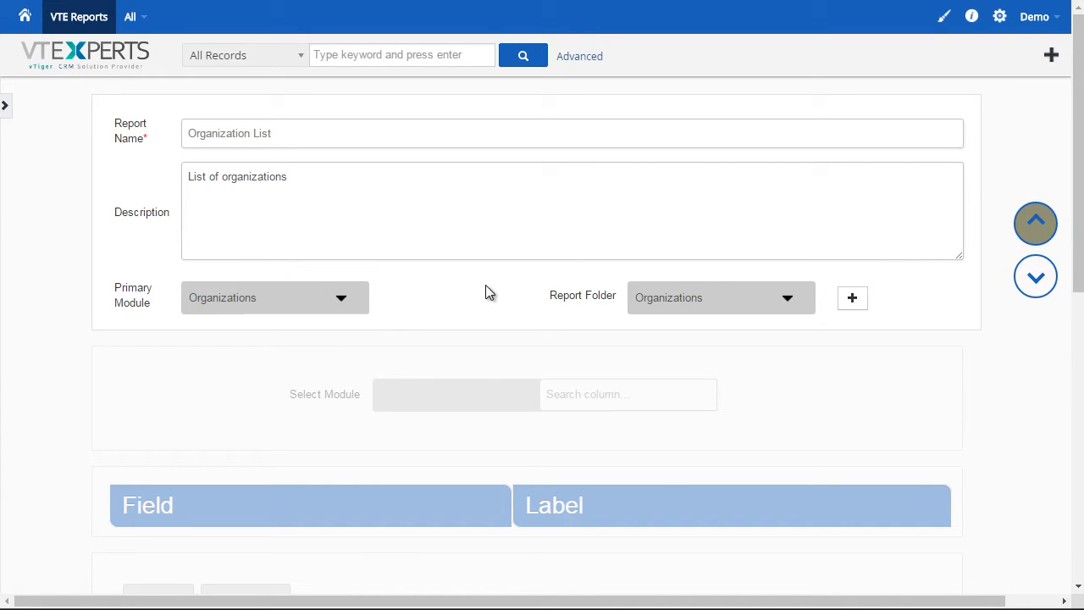
- Keep Organizations as the report folder, cancelling the new-folder dialog
left_click(707, 297)
left_click(907, 288)
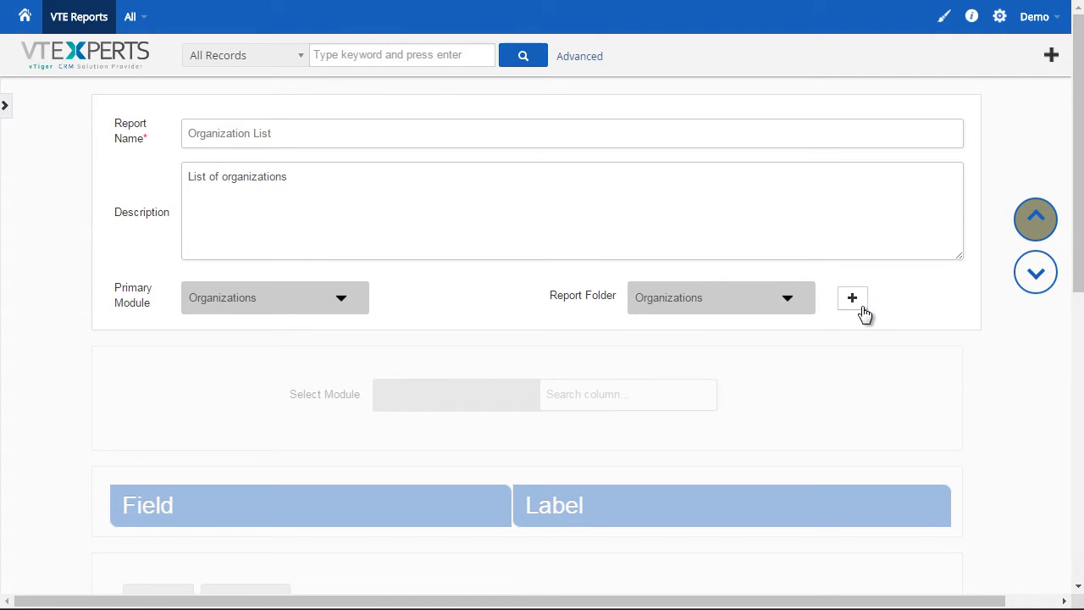
left_click(853, 299)
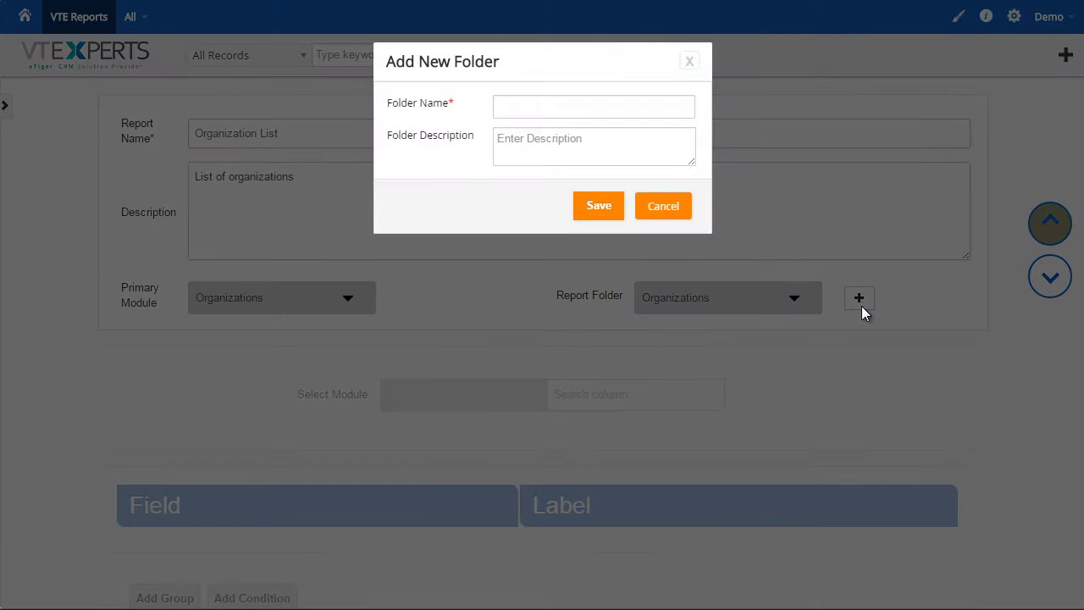
left_click(667, 207)
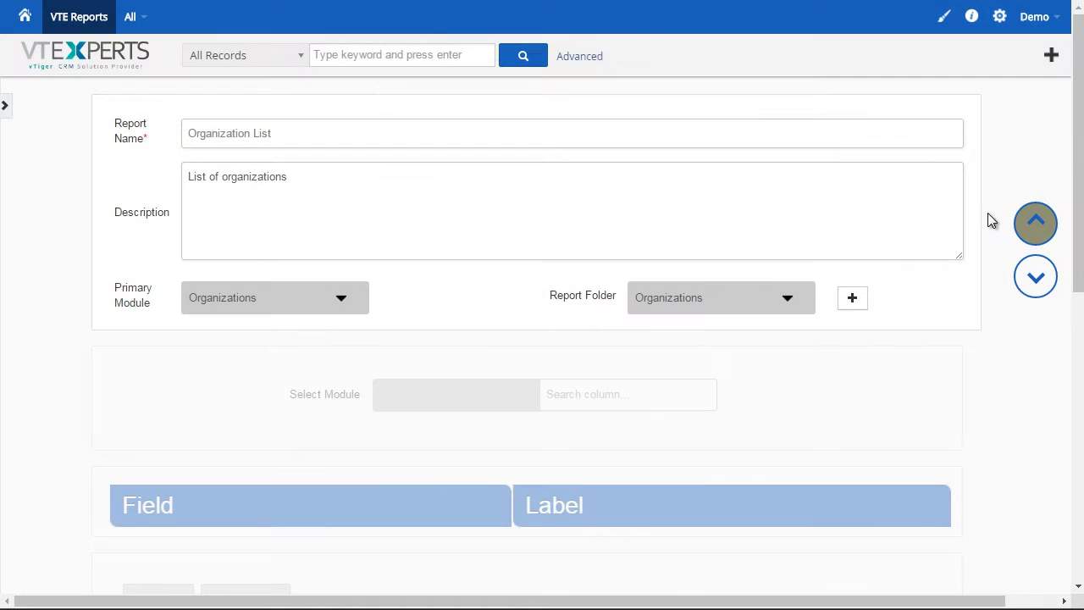
- Add the Billing PO Box and Fax columns from the Organizations module to the report
left_click(1026, 270)
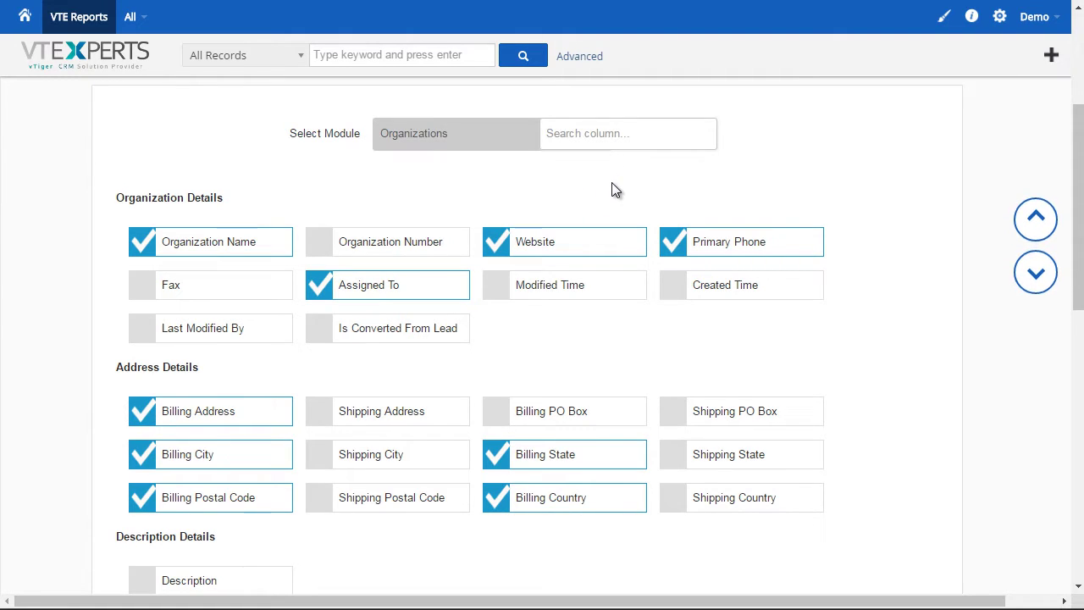
left_click(473, 144)
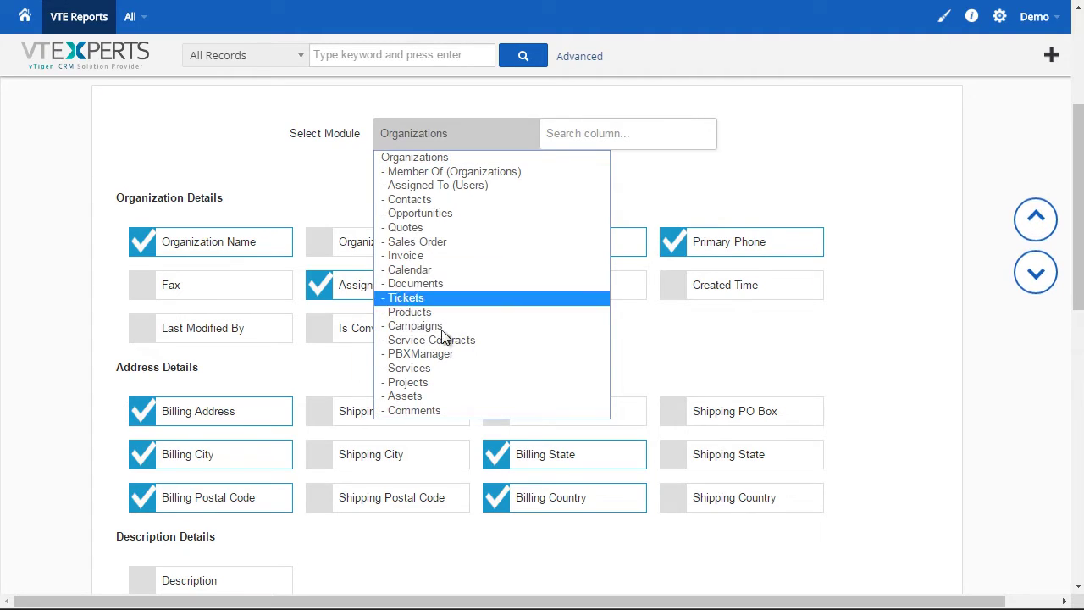
left_click(659, 184)
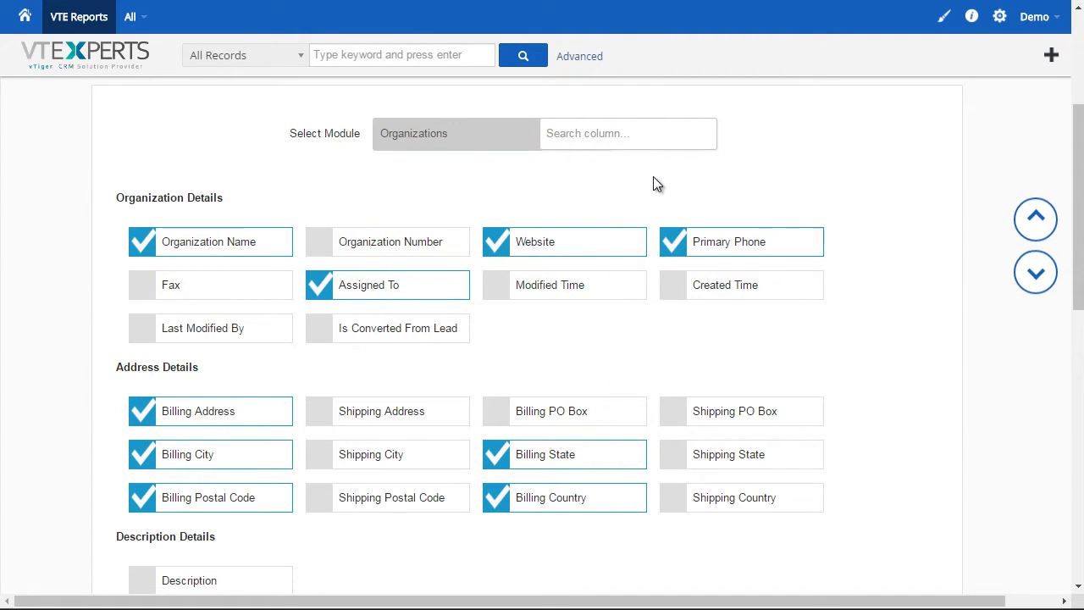
scroll(647, 168, "down", 1)
left_click(496, 332)
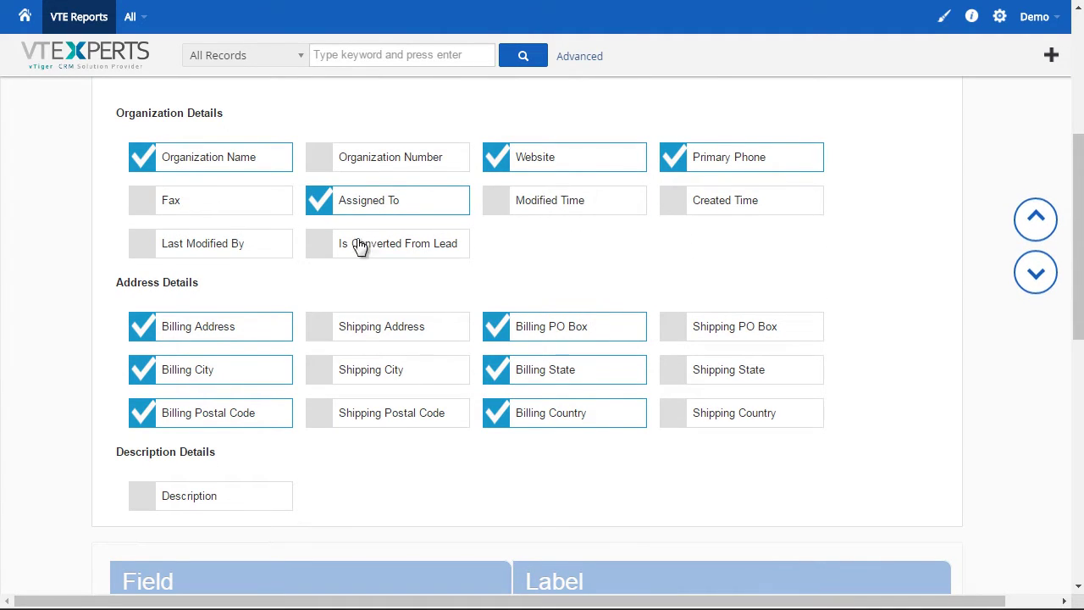
left_click(269, 206)
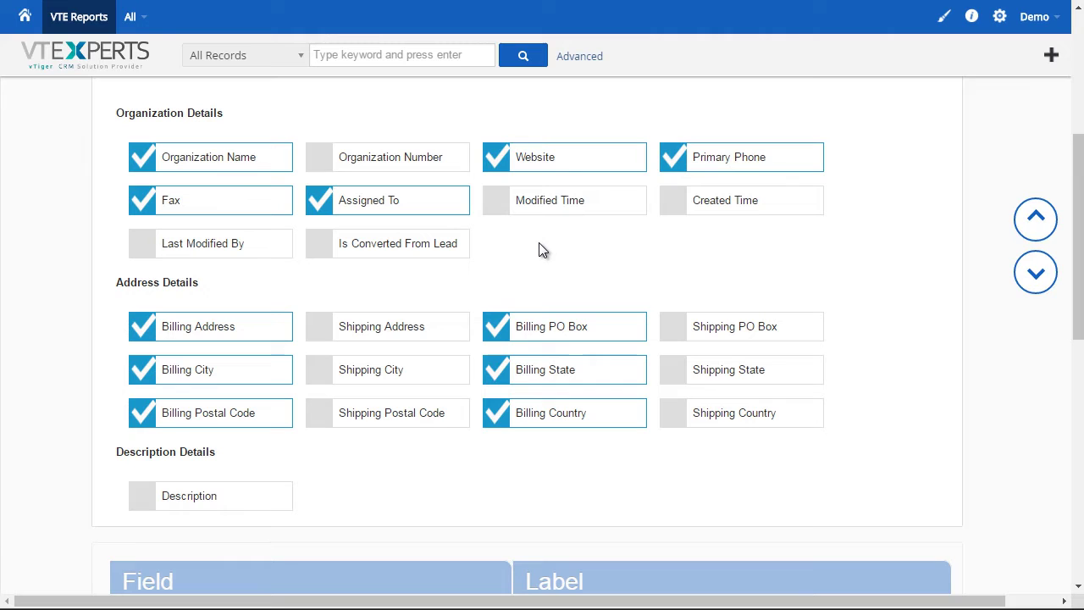
- Relabel Organization Name as 'Organization' and move Website above Billing Postal Code
left_click(1018, 281)
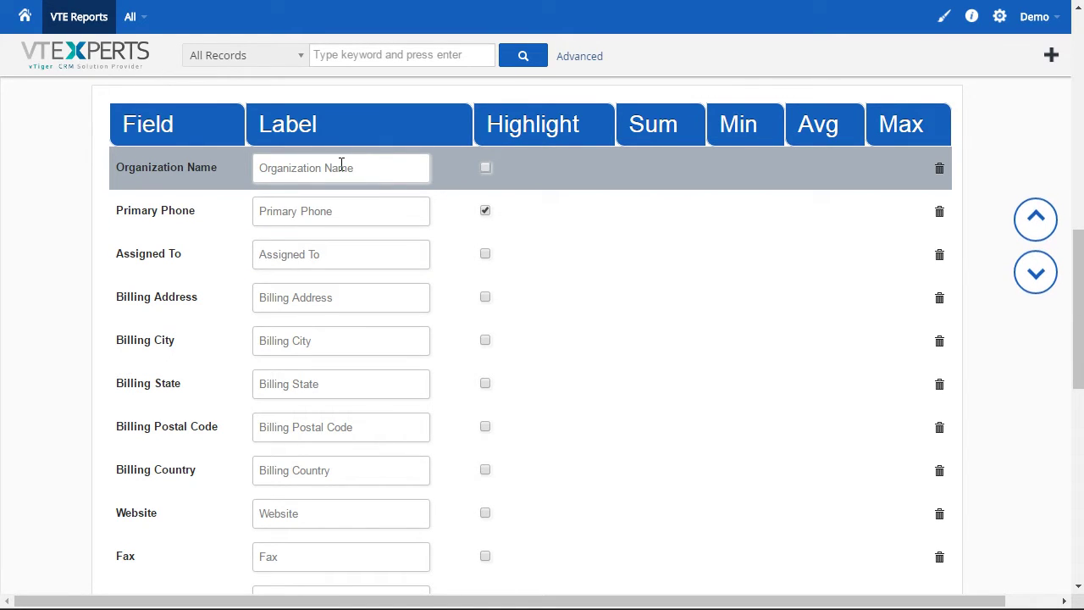
double_click(342, 167)
key("BackSpace")
key("BackSpace")
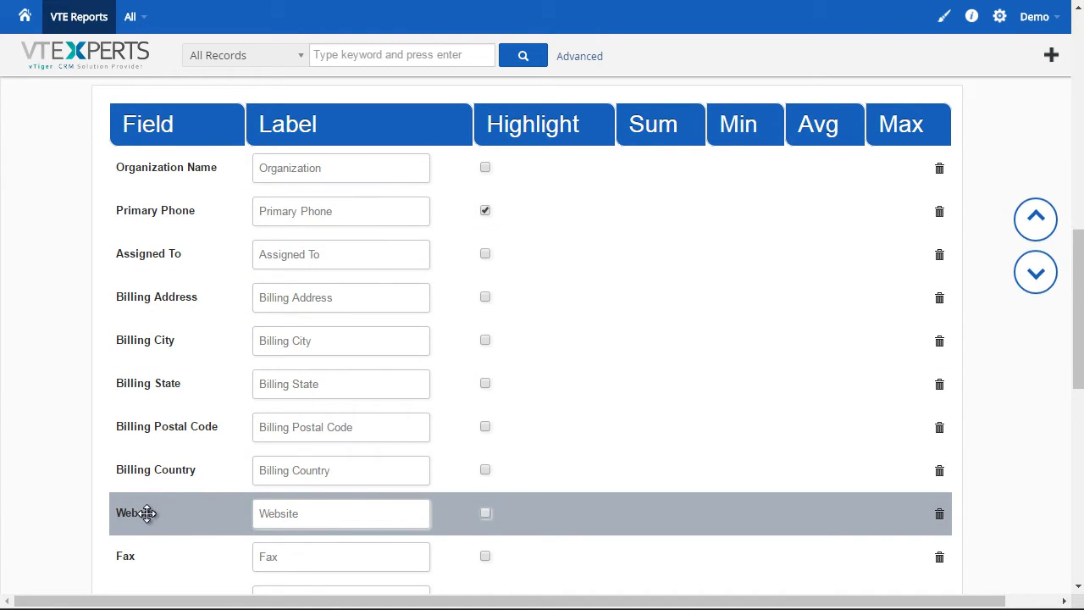
left_click_drag(150, 513, 155, 427)
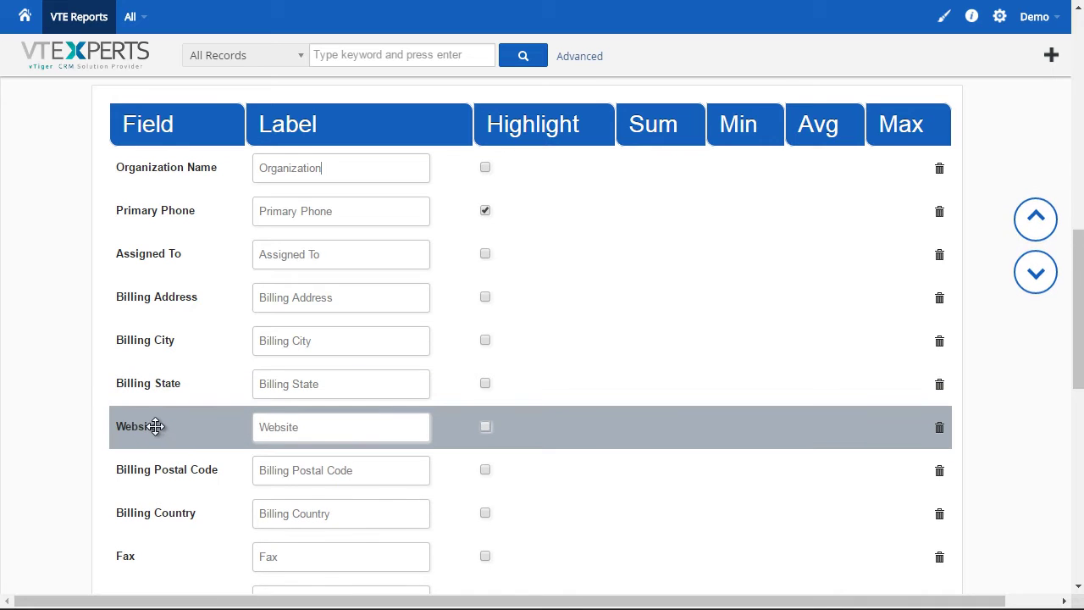
left_click(1036, 279)
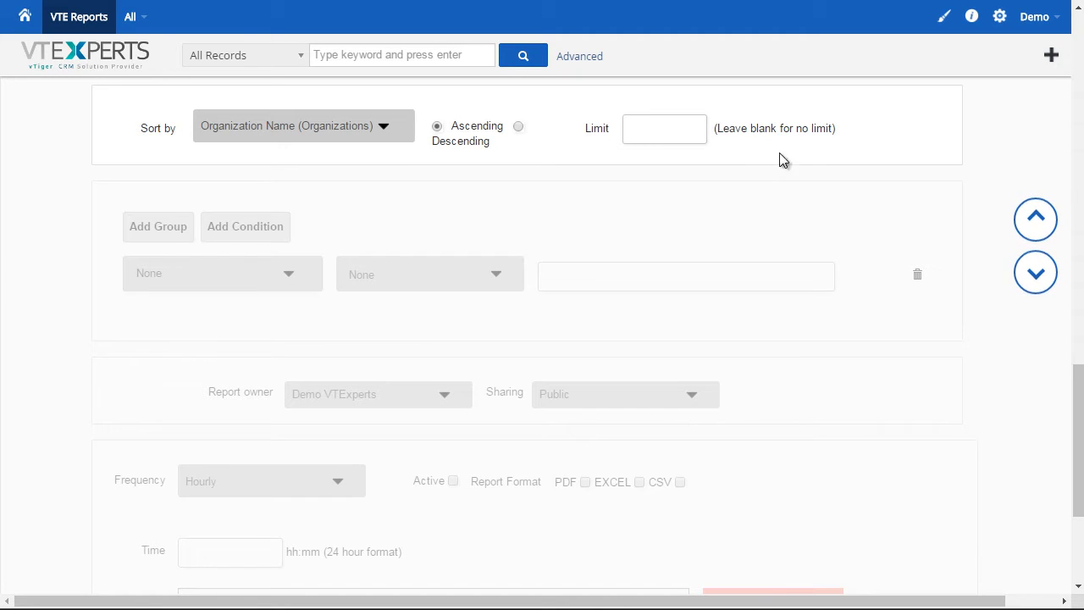
- Build an Organization Name 'contains' condition, then delete it to leave no filters
left_click(1025, 271)
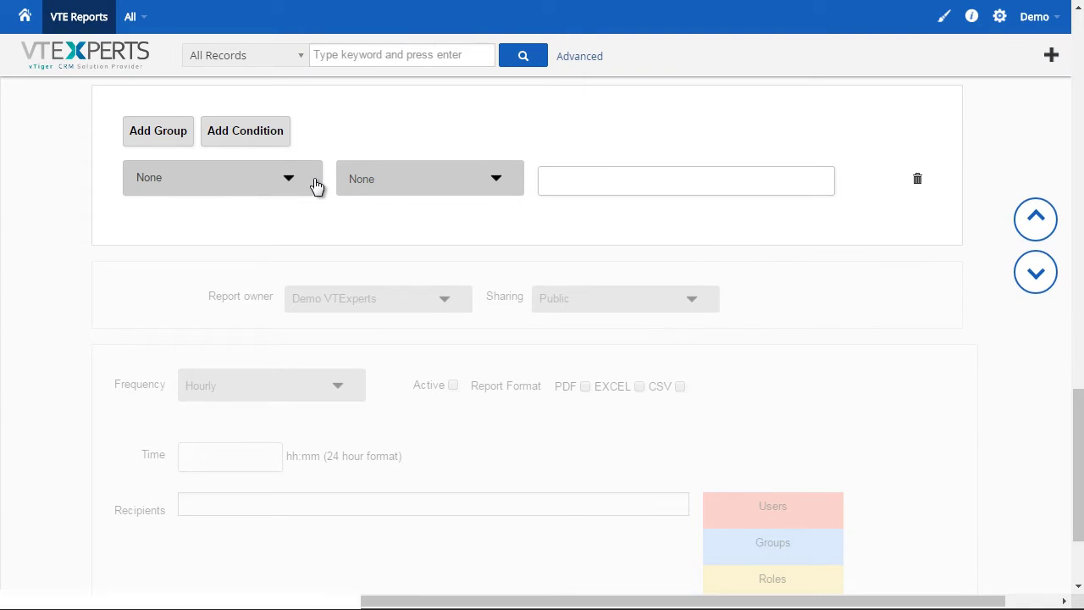
left_click(310, 181)
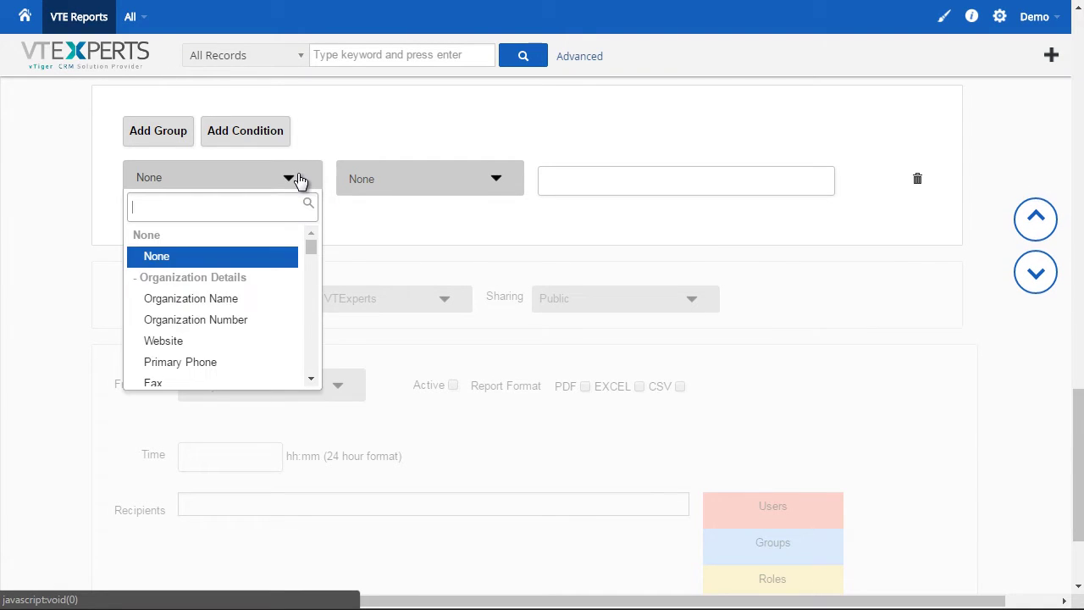
left_click(239, 301)
left_click(381, 178)
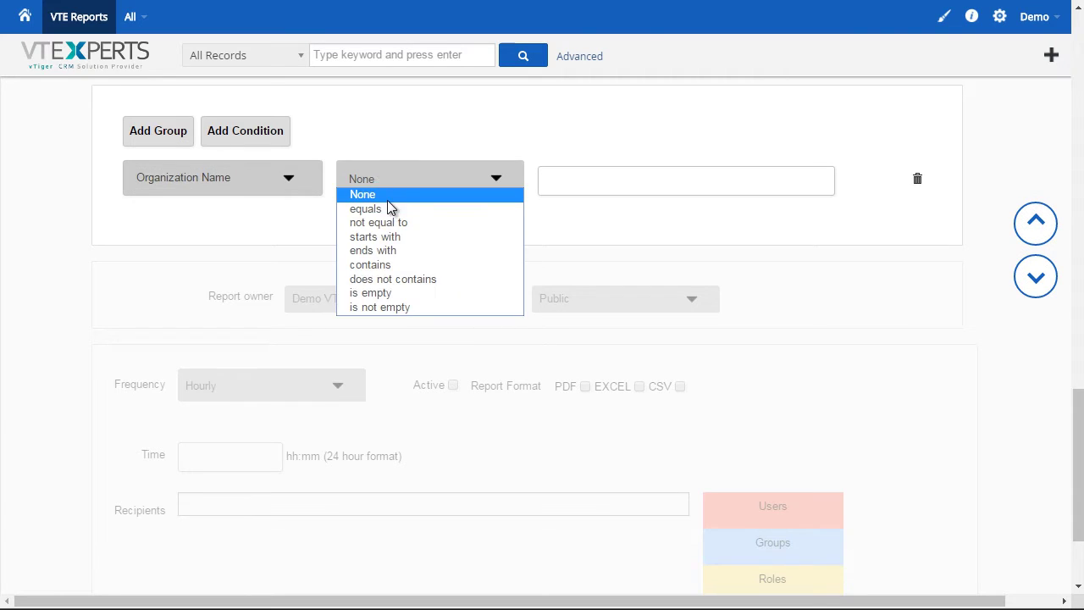
left_click(398, 265)
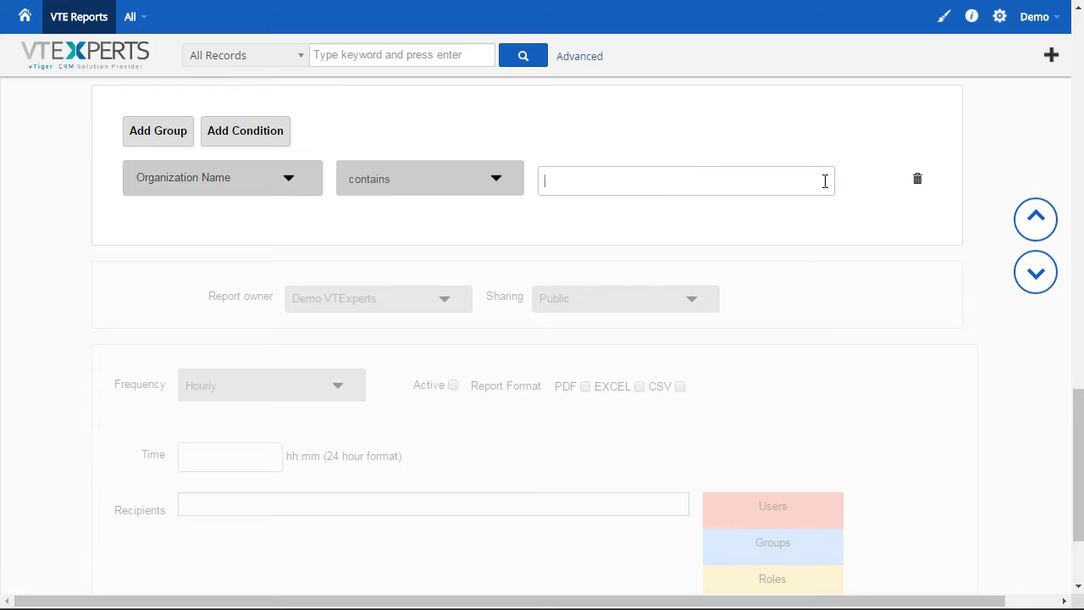
left_click(917, 178)
- Set the report's sharing to Public, with no group members chosen
left_click(1030, 275)
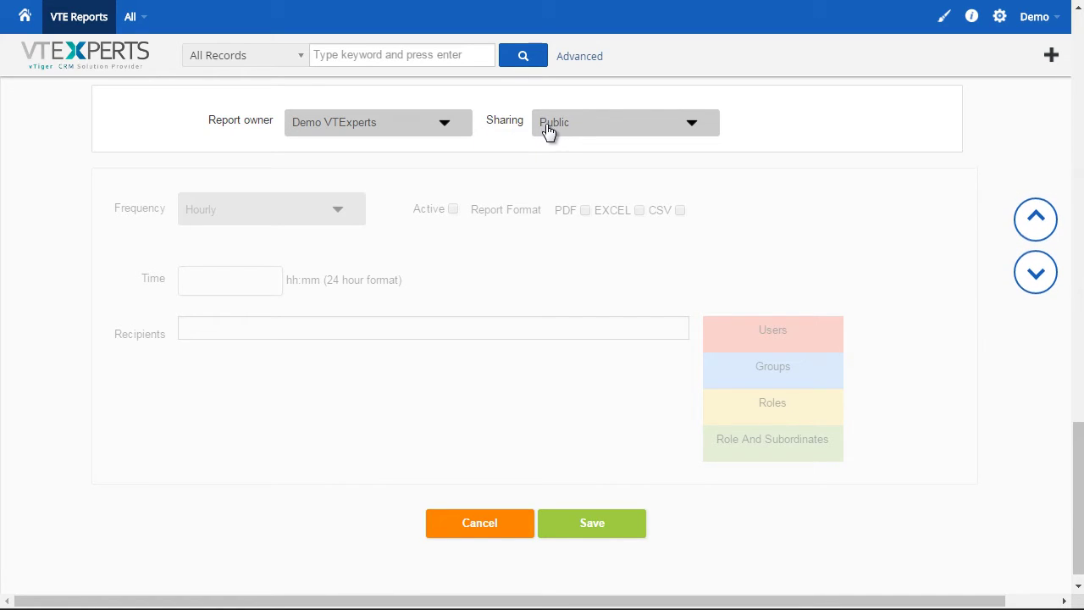
left_click(611, 130)
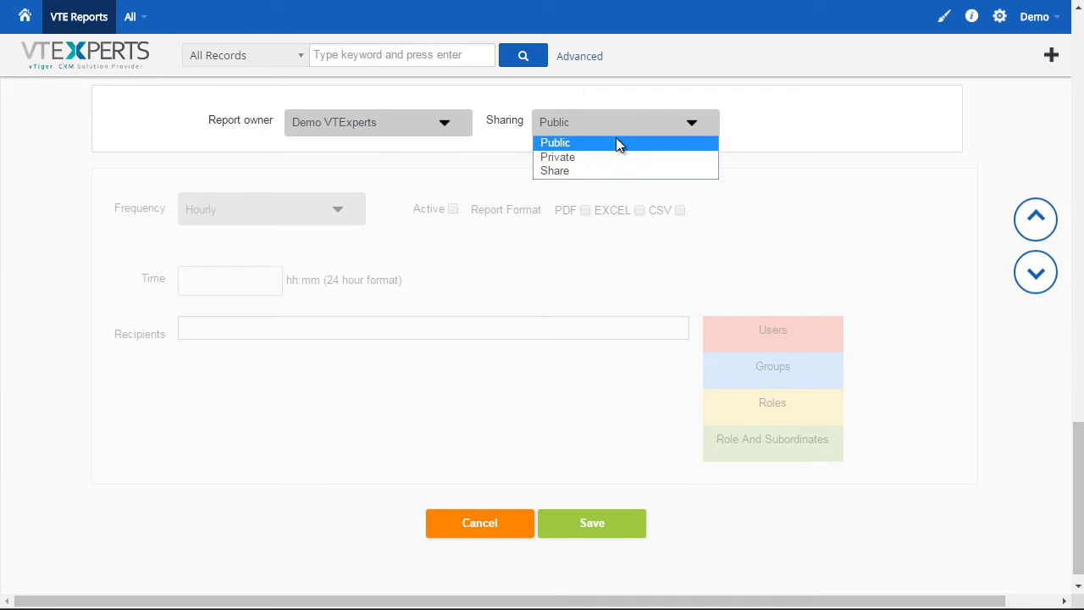
left_click(605, 173)
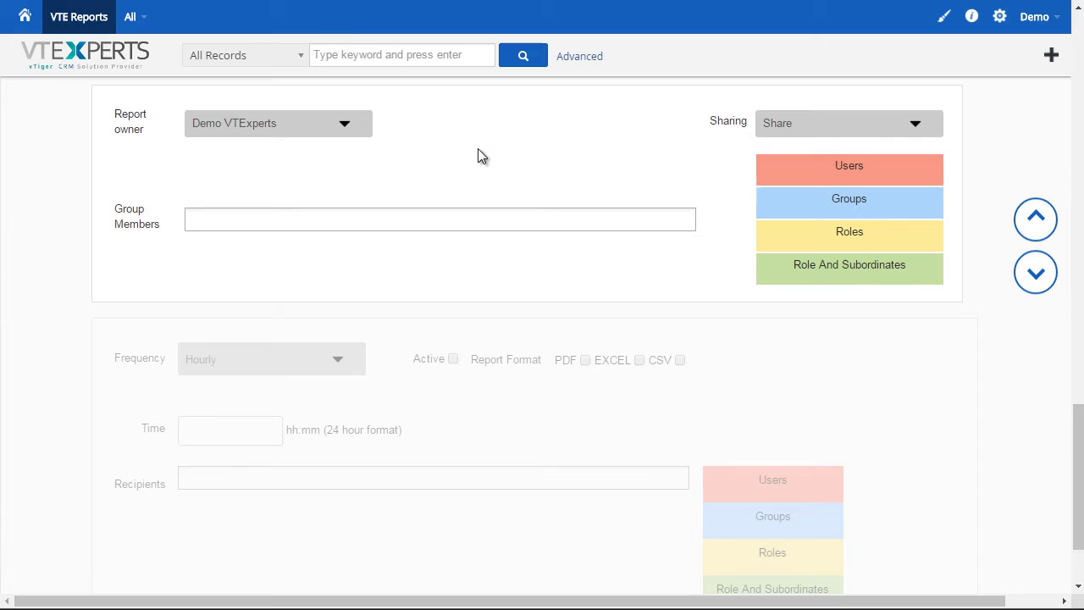
left_click(500, 221)
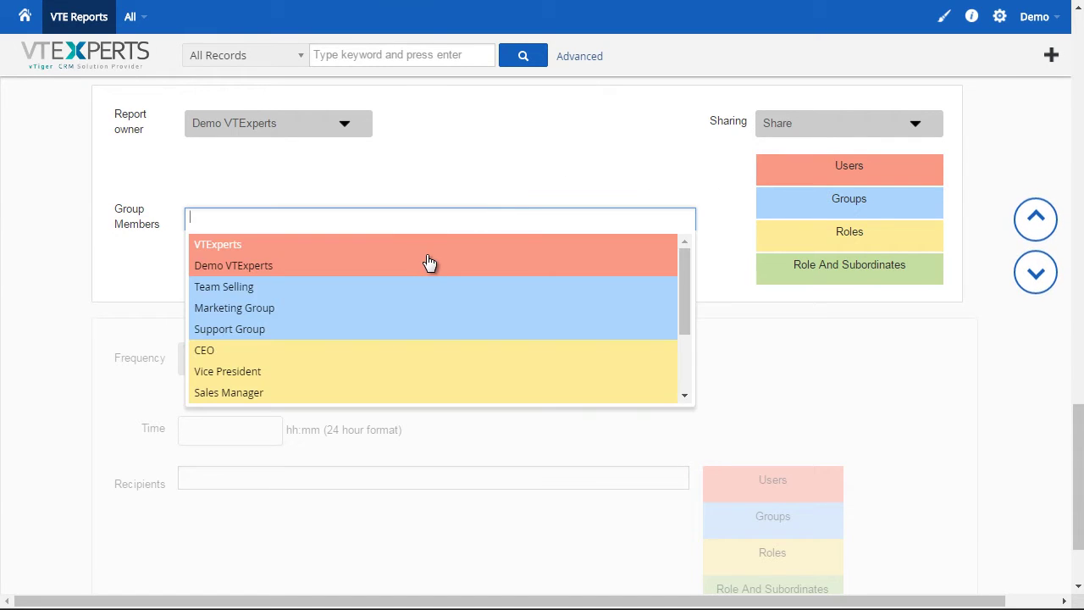
scroll(394, 291, "down", 2)
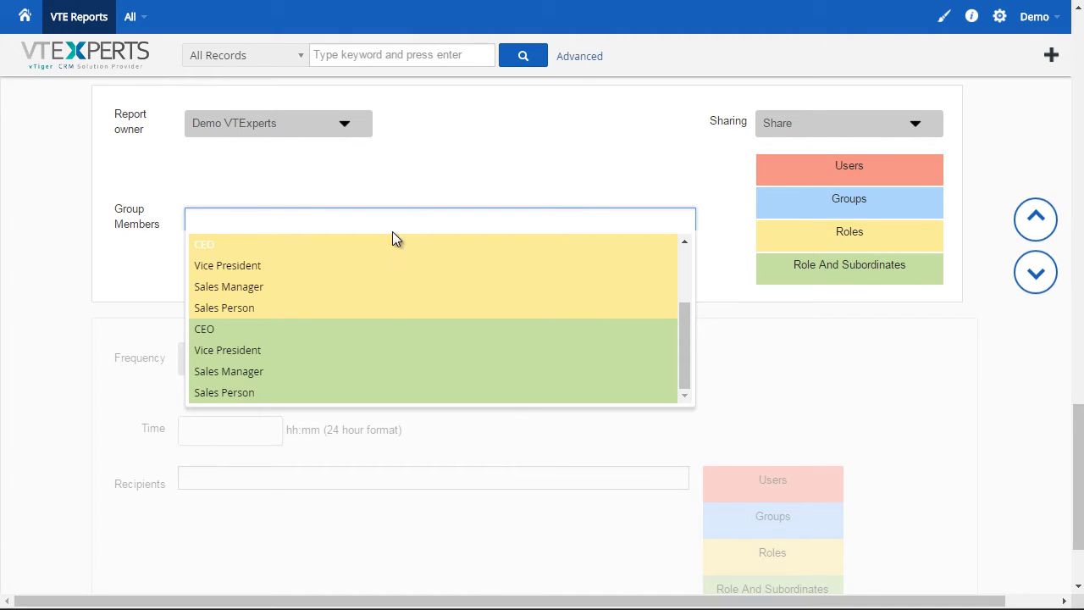
left_click(417, 169)
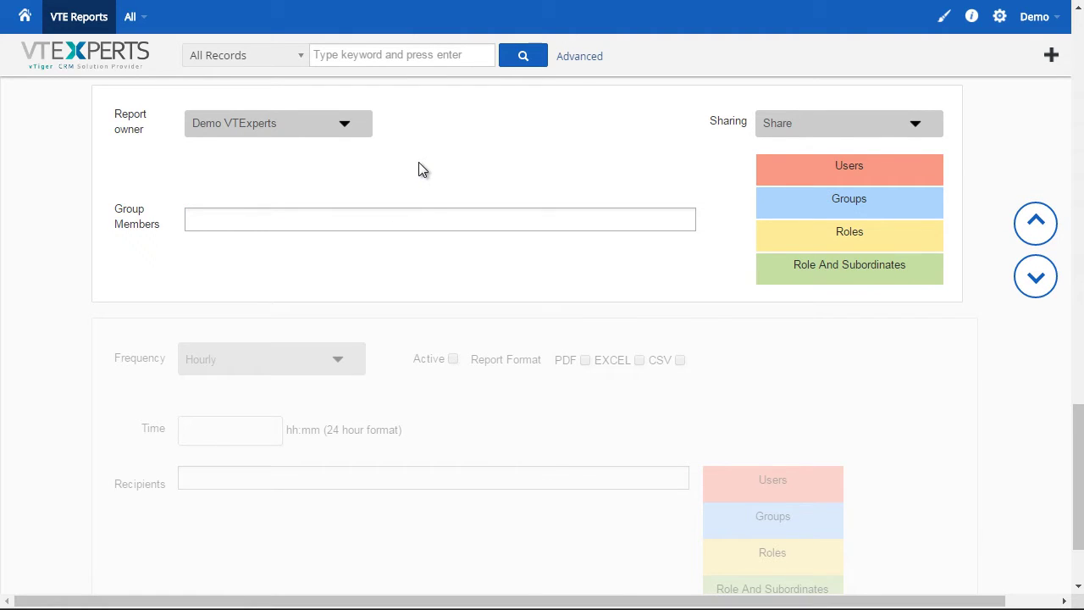
left_click(774, 124)
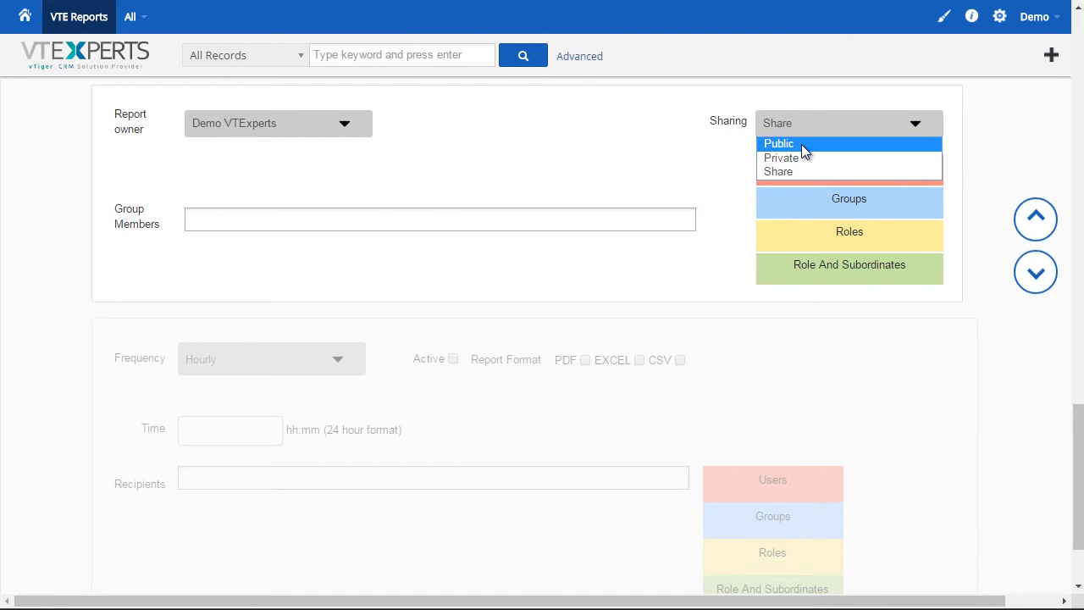
left_click(803, 146)
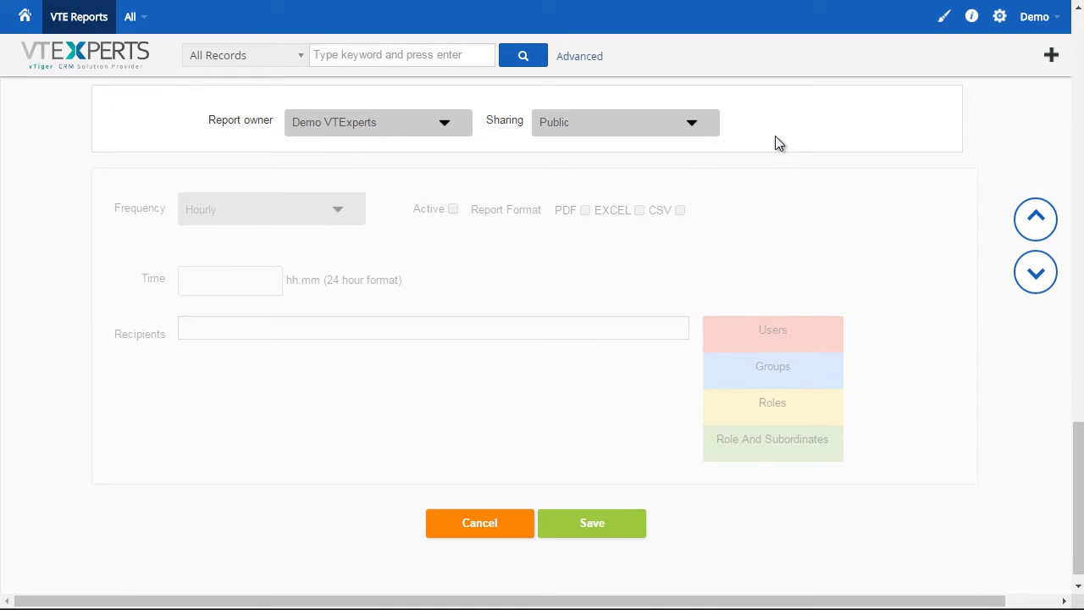
- Schedule the report weekly on Wednesday, leaving the schedule inactive and recipients empty
left_click(1035, 273)
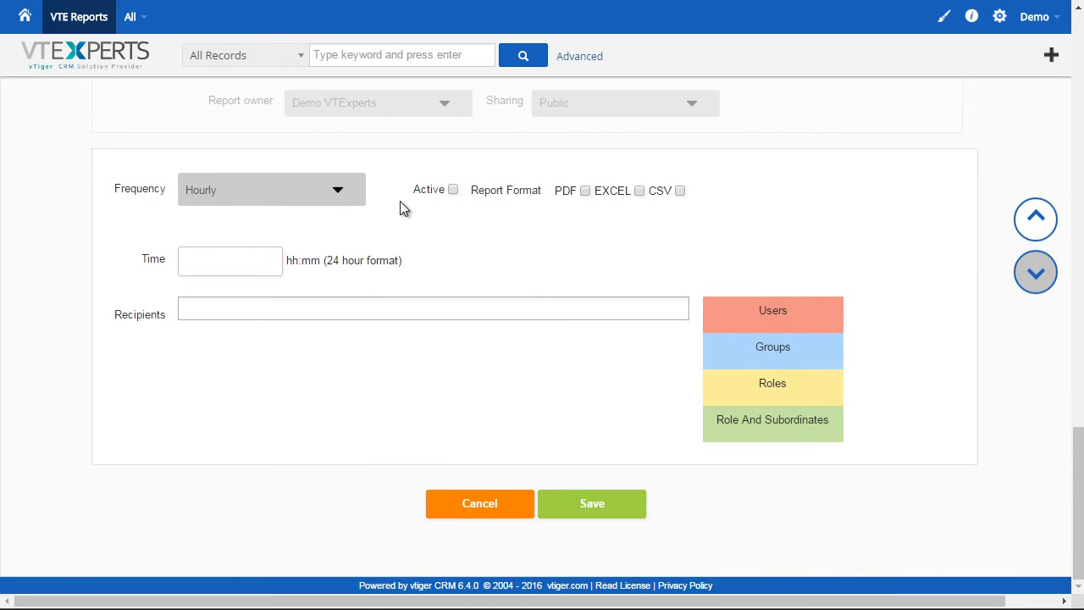
left_click(333, 197)
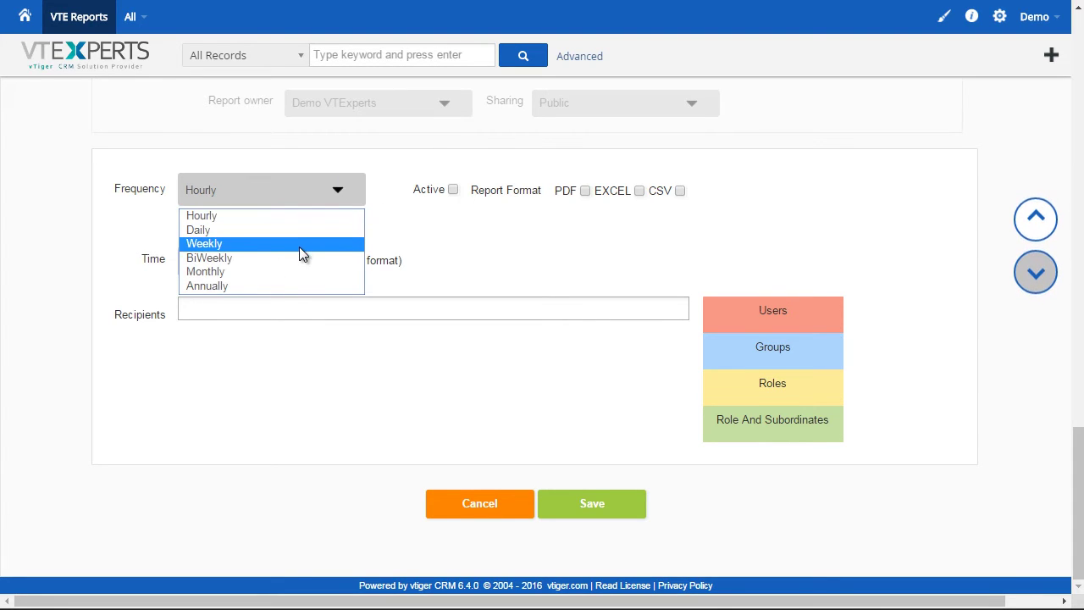
left_click(299, 245)
left_click(293, 232)
left_click(446, 190)
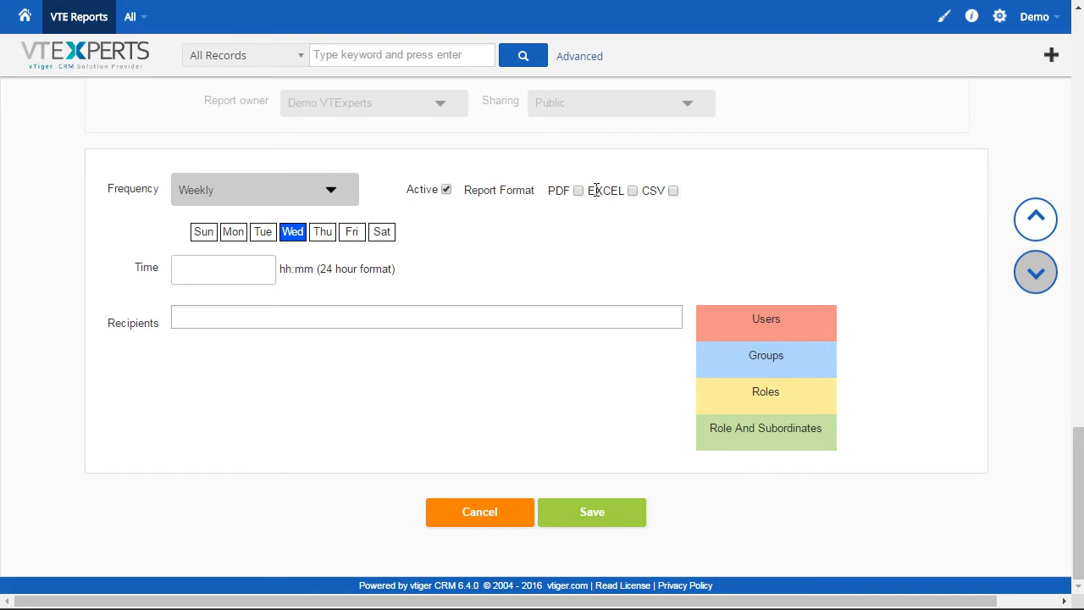
left_click(329, 319)
scroll(312, 394, "down", 2)
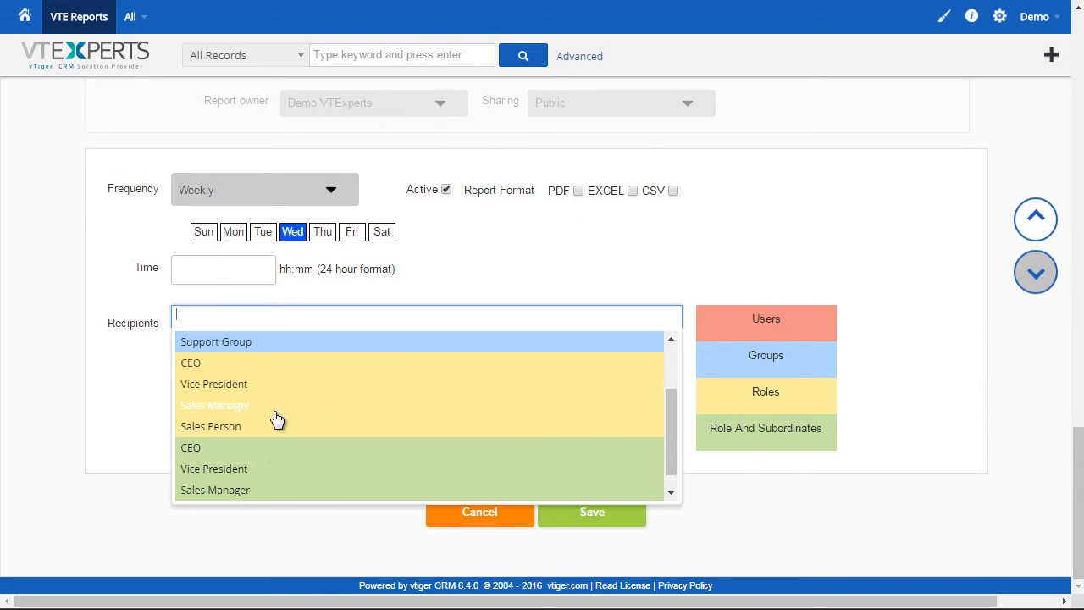
left_click(514, 241)
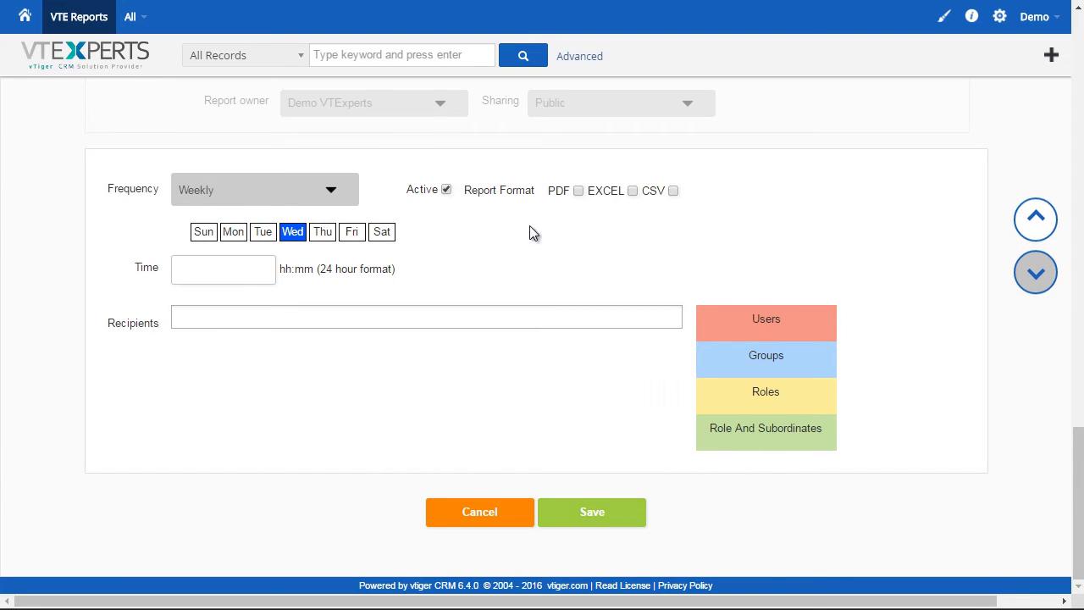
left_click(446, 189)
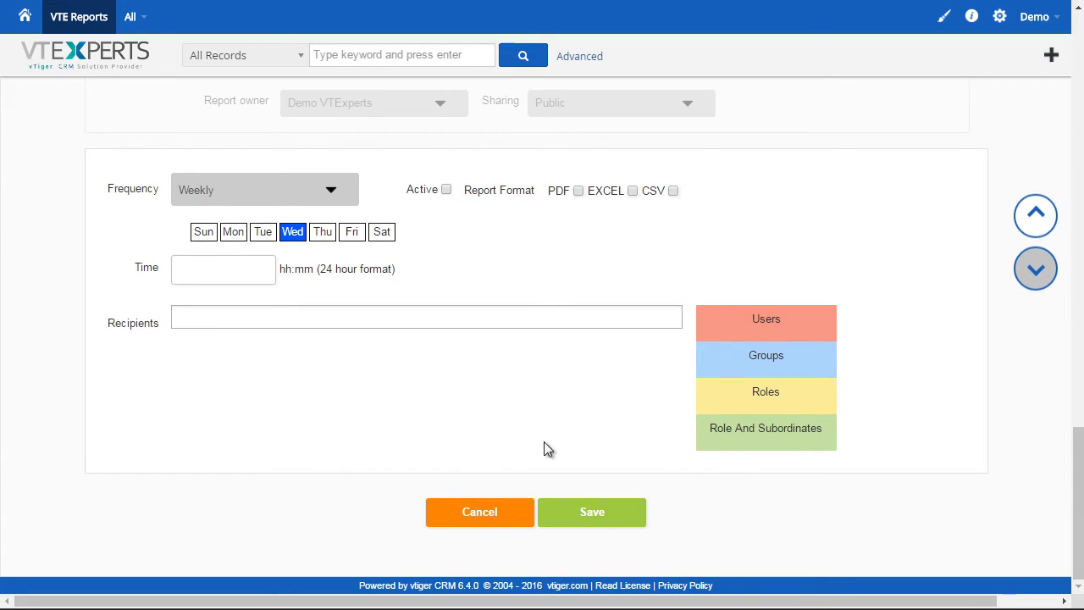
- Save the report and view its 500 organizations, adding then removing an empty filter group
left_click(587, 512)
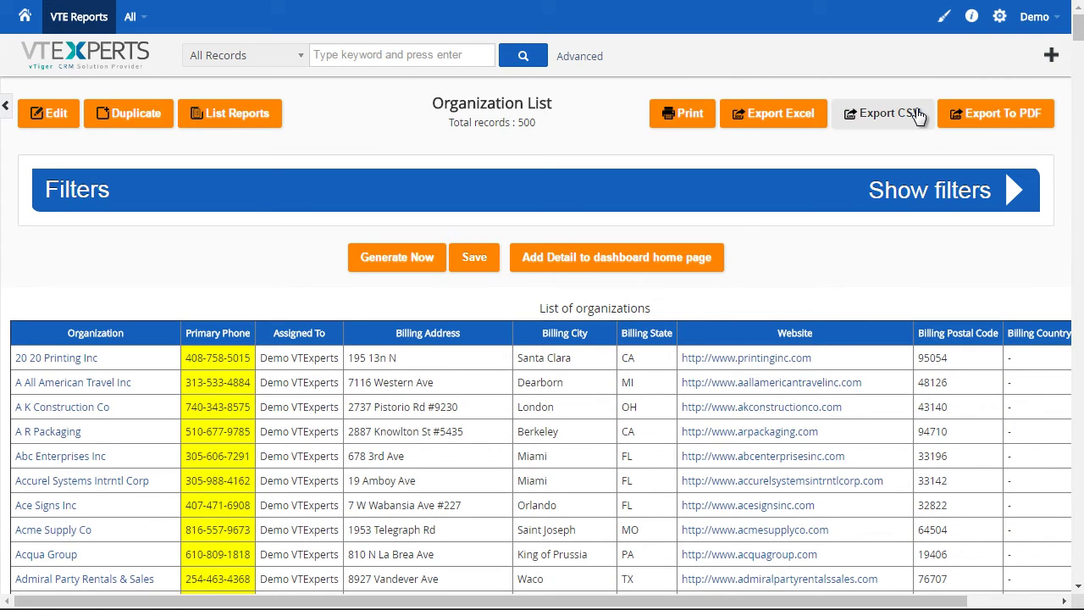
left_click(1021, 193)
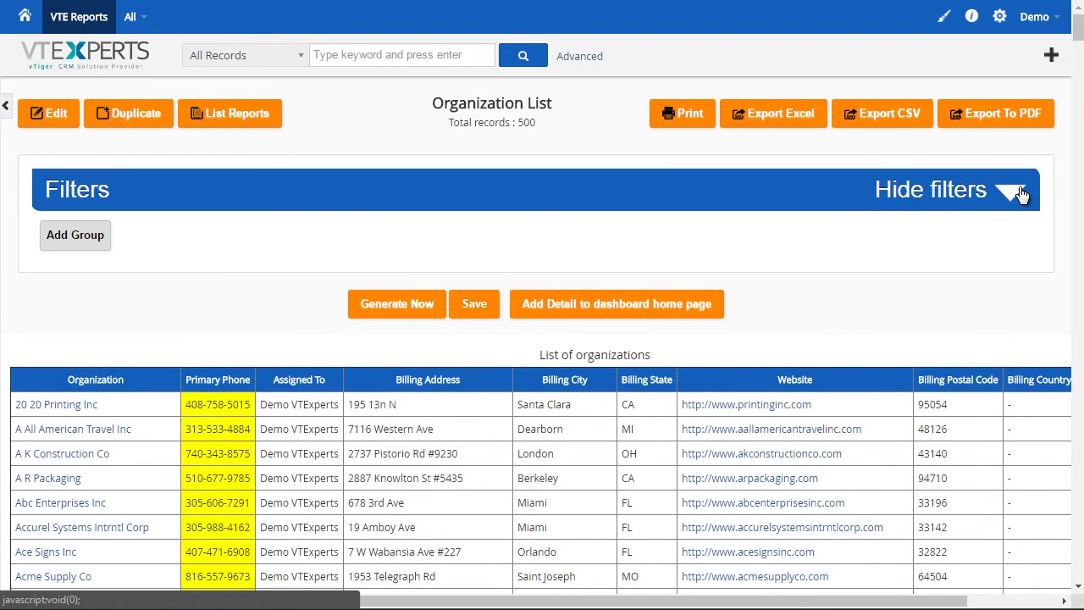
left_click(1021, 193)
left_click(1021, 193)
left_click(102, 237)
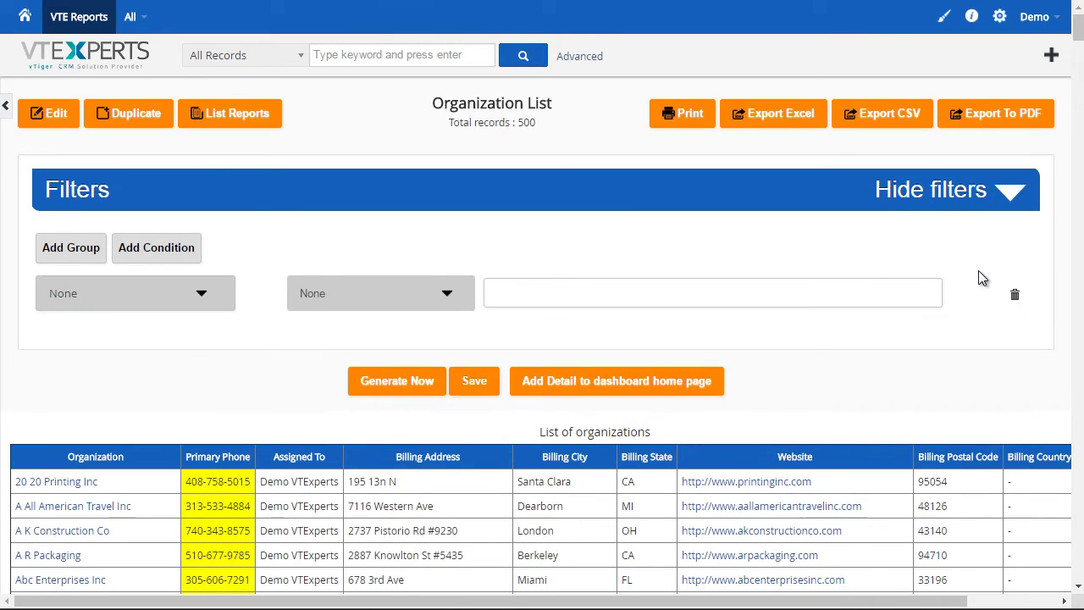
left_click(1015, 298)
left_click(1016, 198)
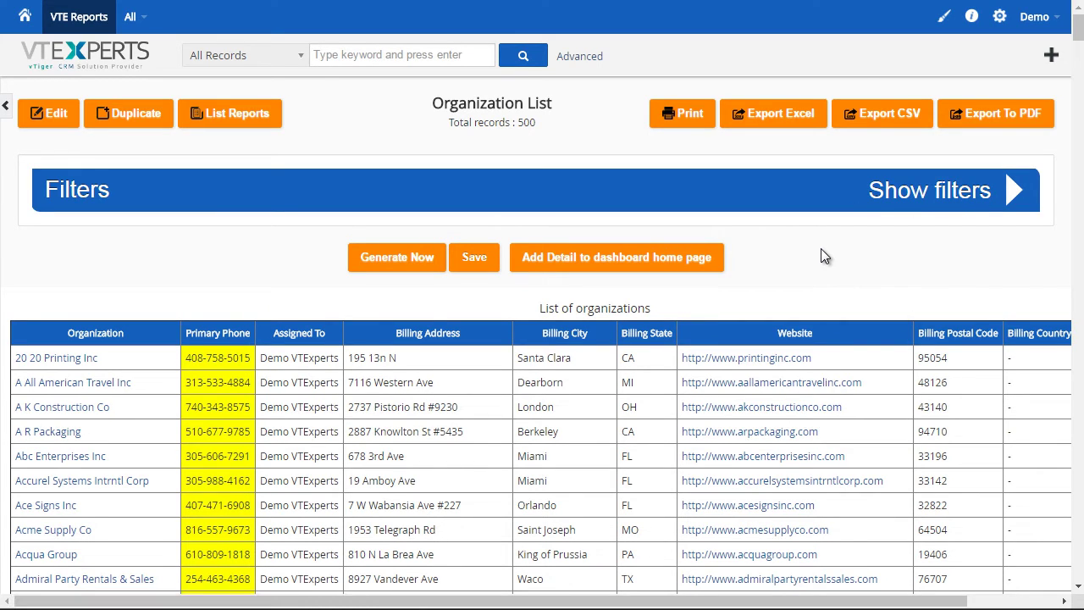
scroll(826, 254, "down", 1)
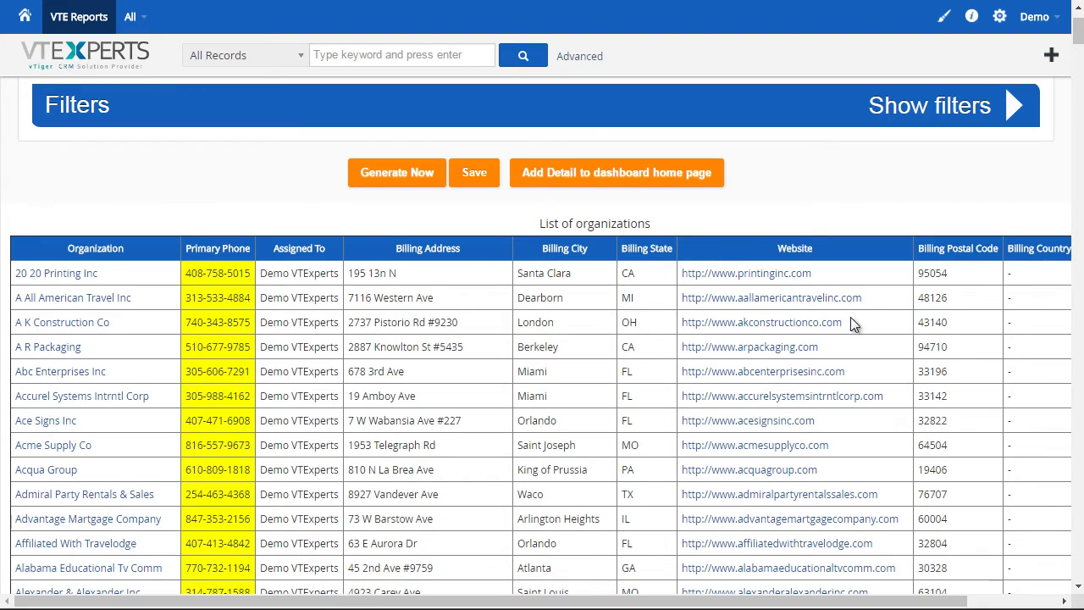
scroll(271, 317, "up", 1)
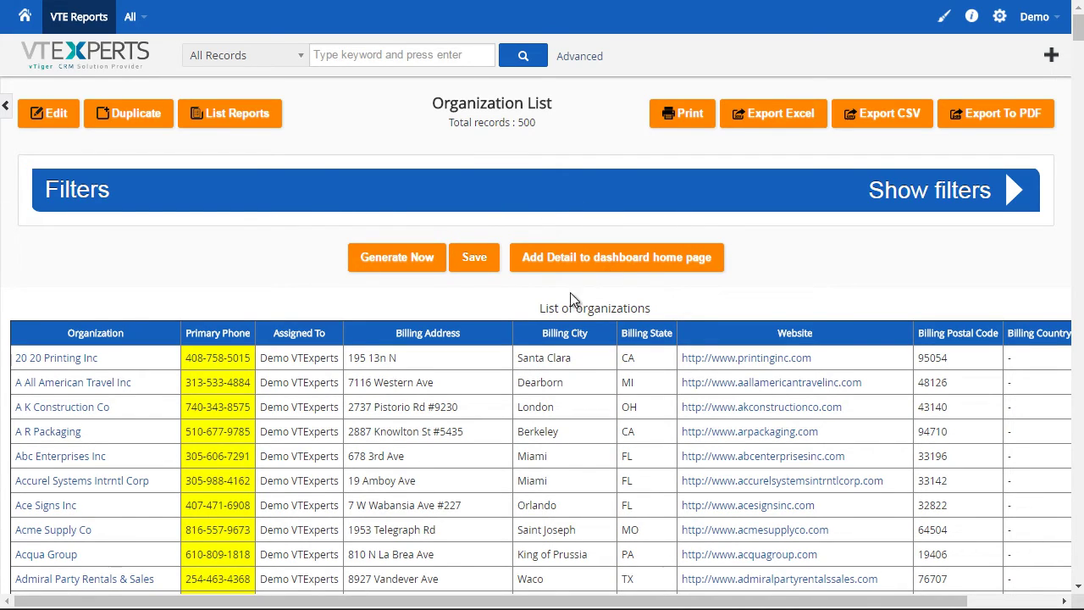
- Add the Organization List report to the Home dashboard and view it among the widgets
left_click(616, 261)
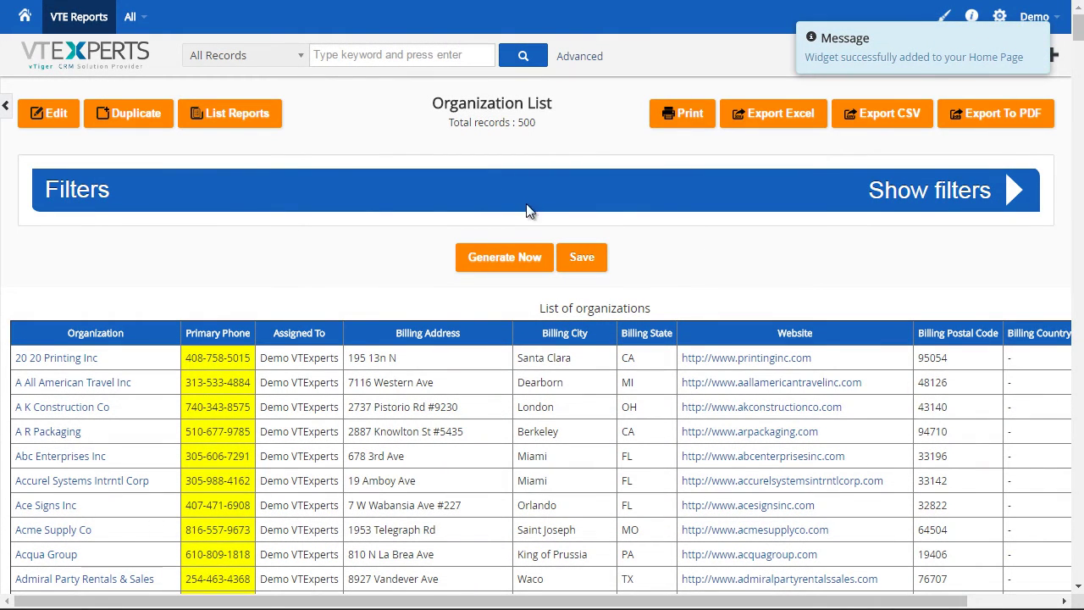
left_click(66, 44)
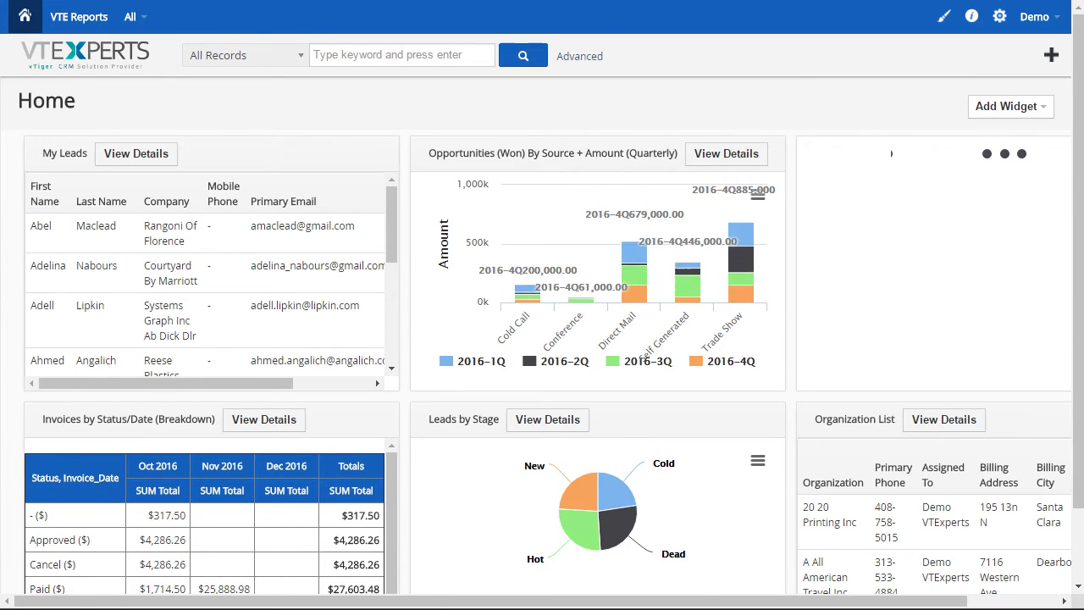
left_click_drag(1079, 343, 1079, 412)
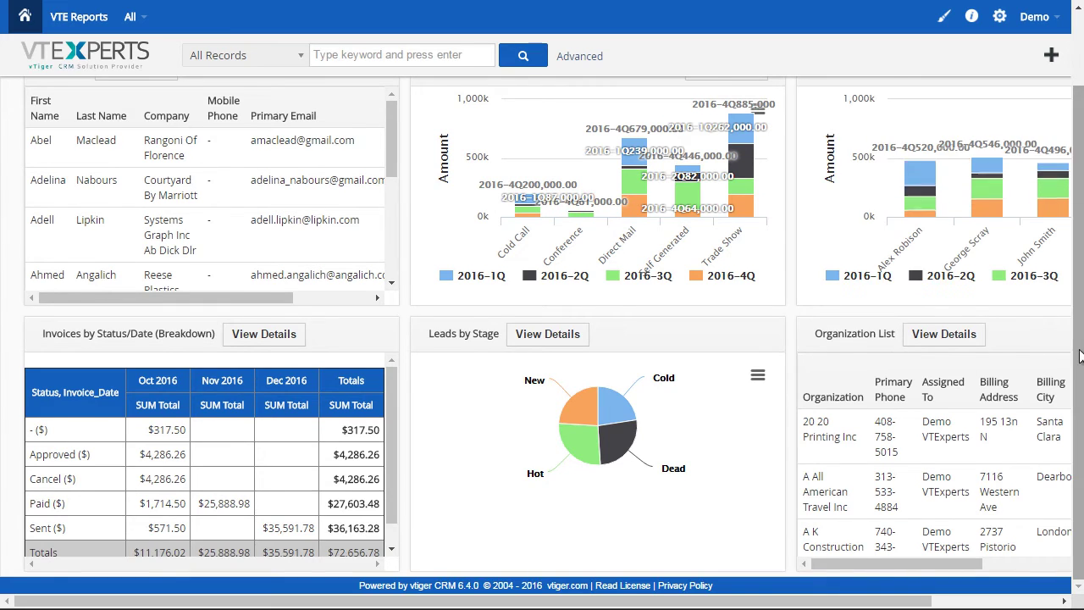
scroll(742, 219, "up", 1)
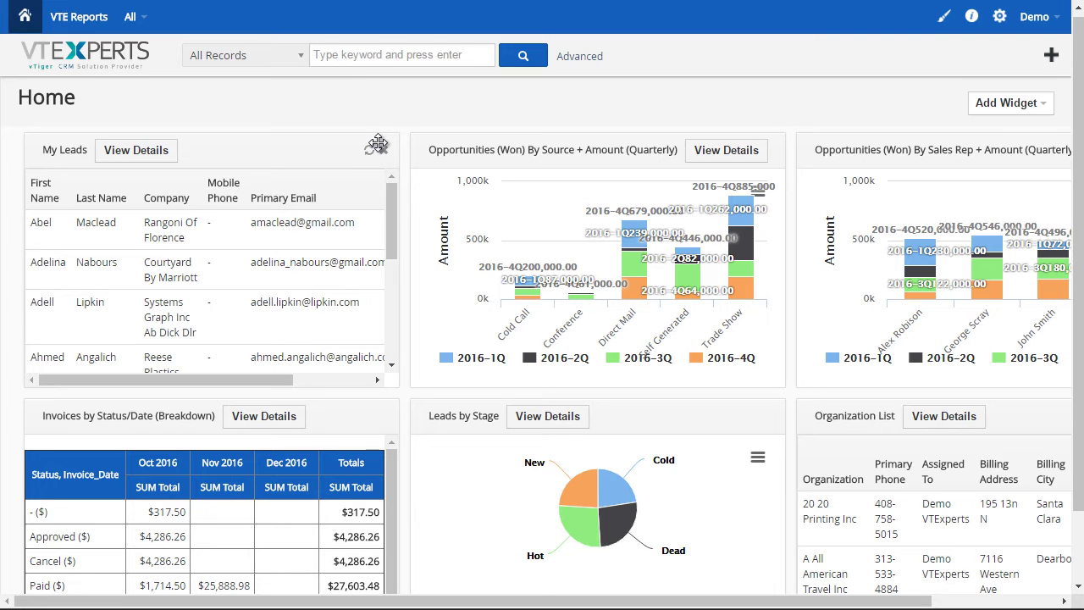
- Edit the Invoices by Status/Date (Breakdown) report from the VTE Reports list
left_click(75, 26)
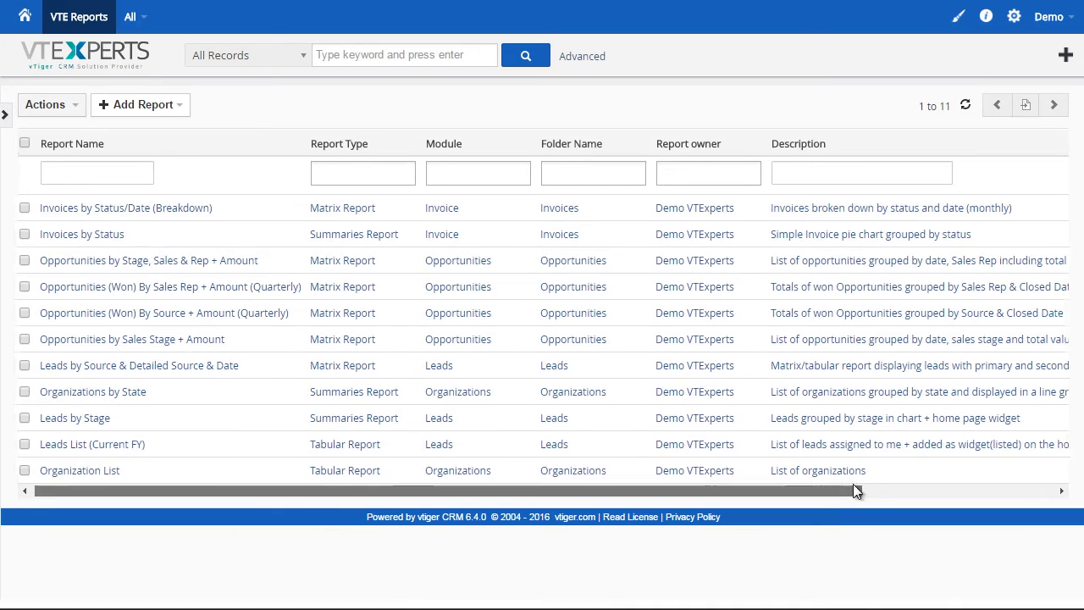
left_click_drag(852, 491, 985, 491)
left_click(1054, 212)
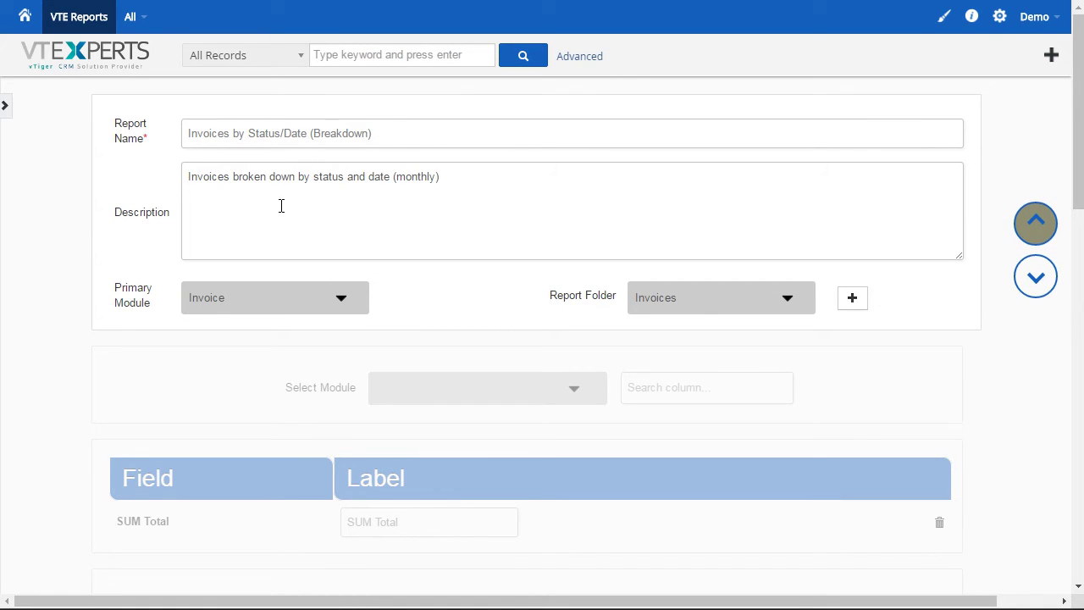
- Check SUM of Total in Calculations so the summary field is labelled SUM Total
left_click(1026, 278)
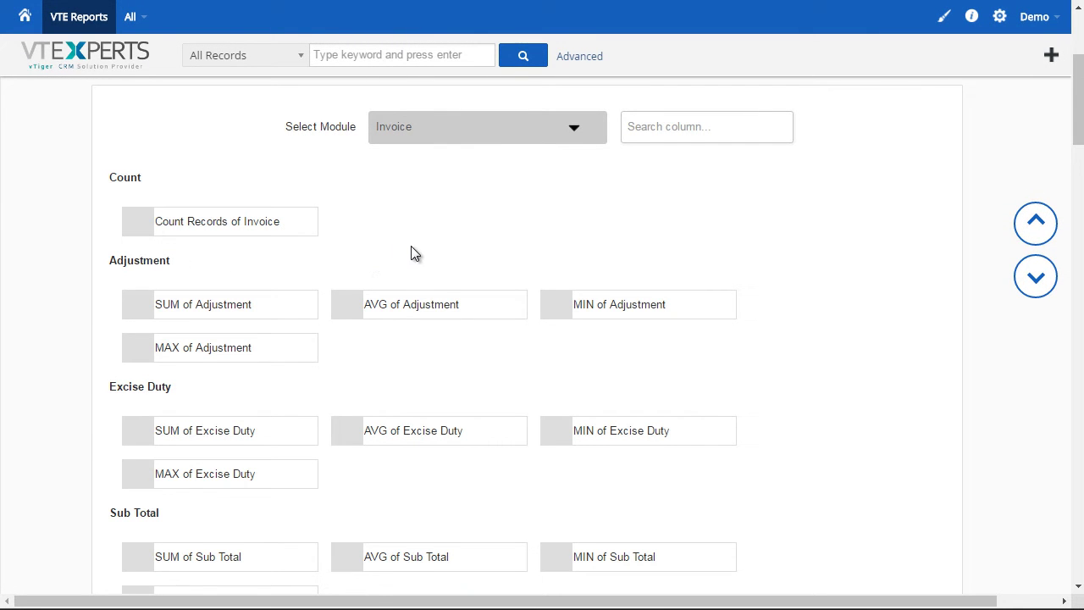
mouse_move(1076, 133)
left_mouse_down()
mouse_move(1076, 175)
mouse_move(1077, 150)
left_mouse_up()
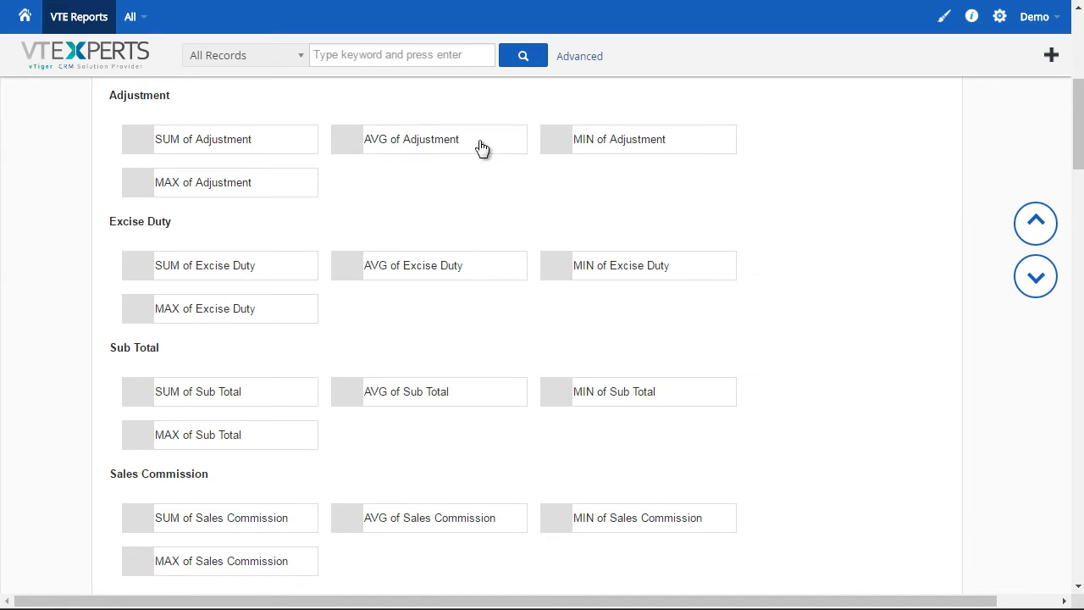
scroll(313, 258, "down", 2)
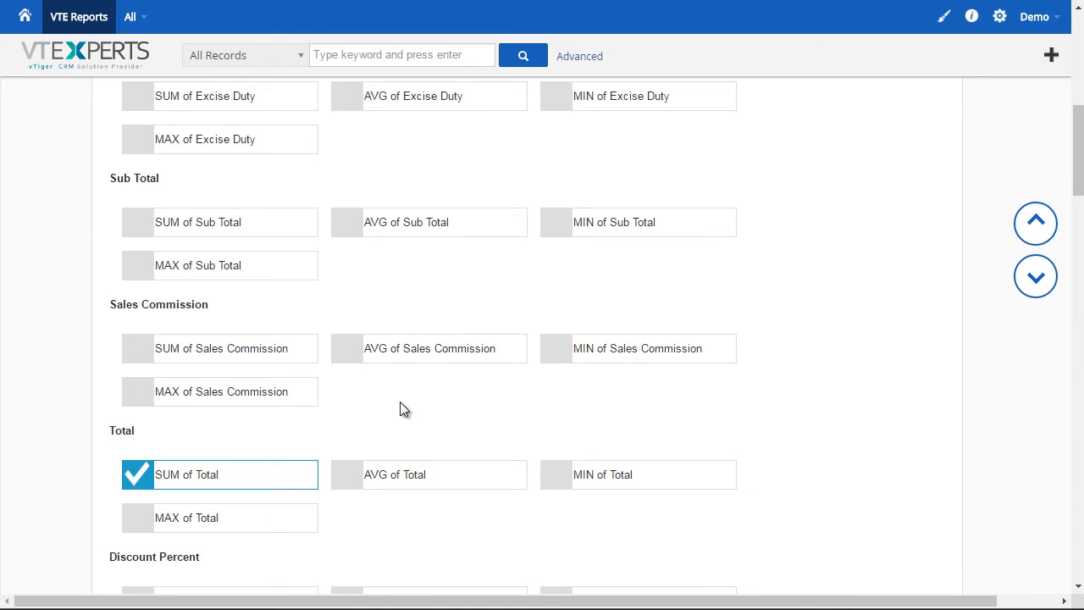
scroll(419, 414, "down", 1)
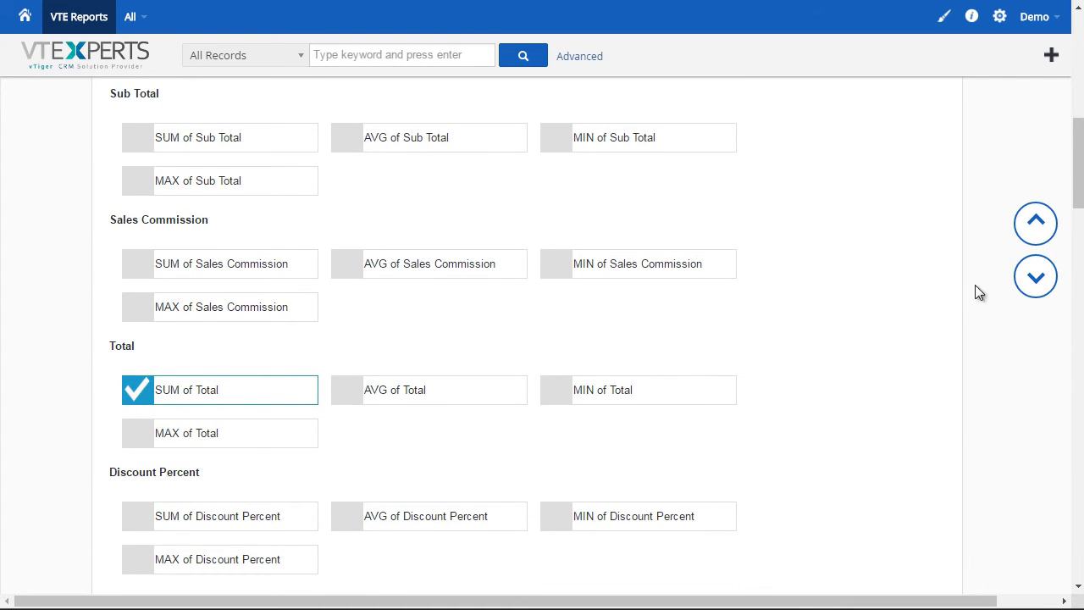
left_click(1036, 282)
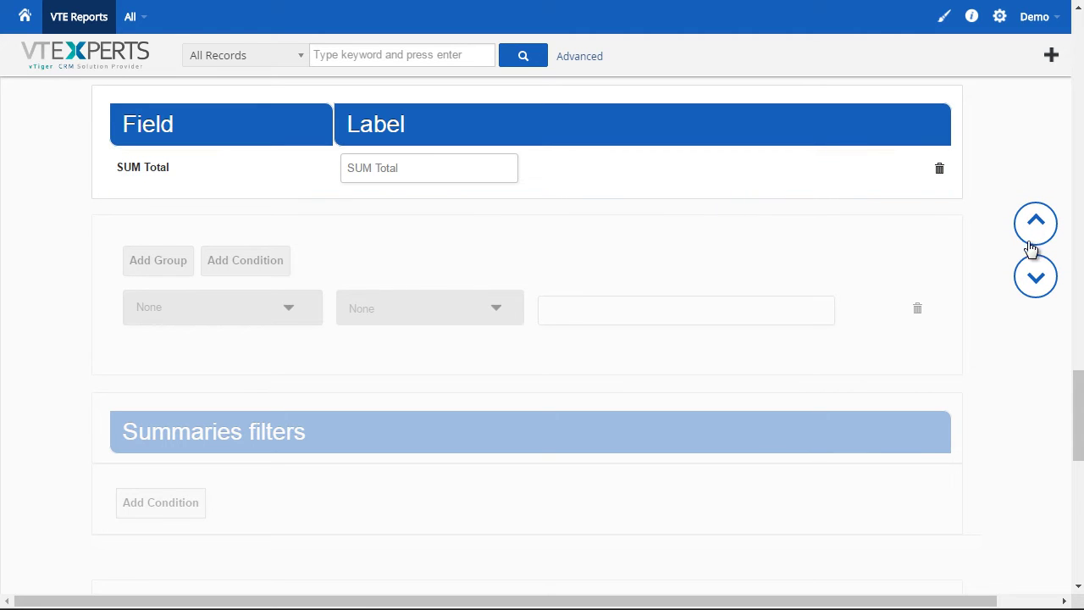
left_click(1032, 290)
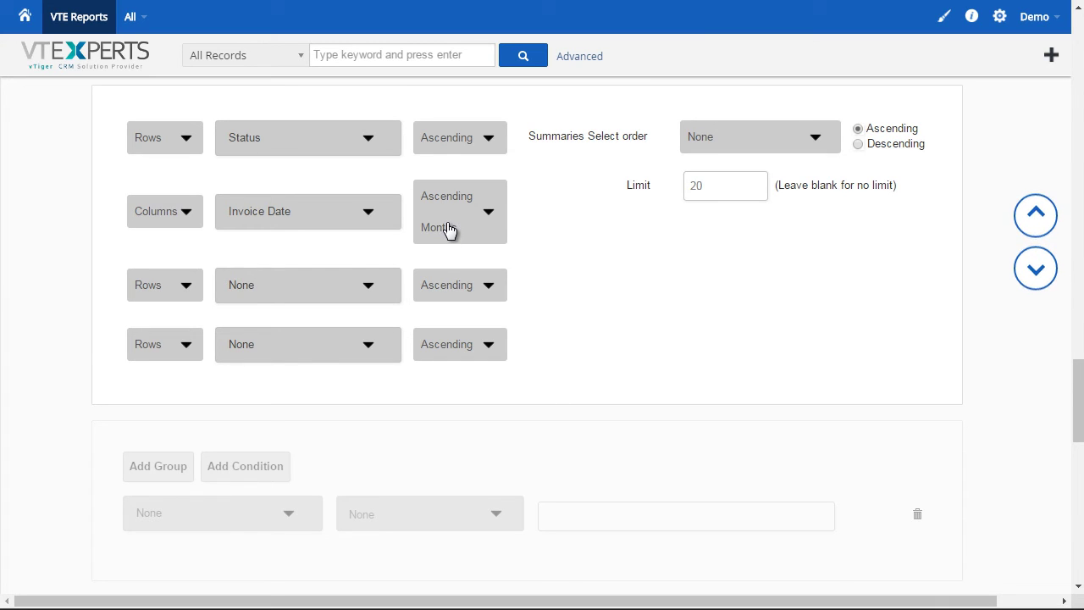
left_click(1039, 284)
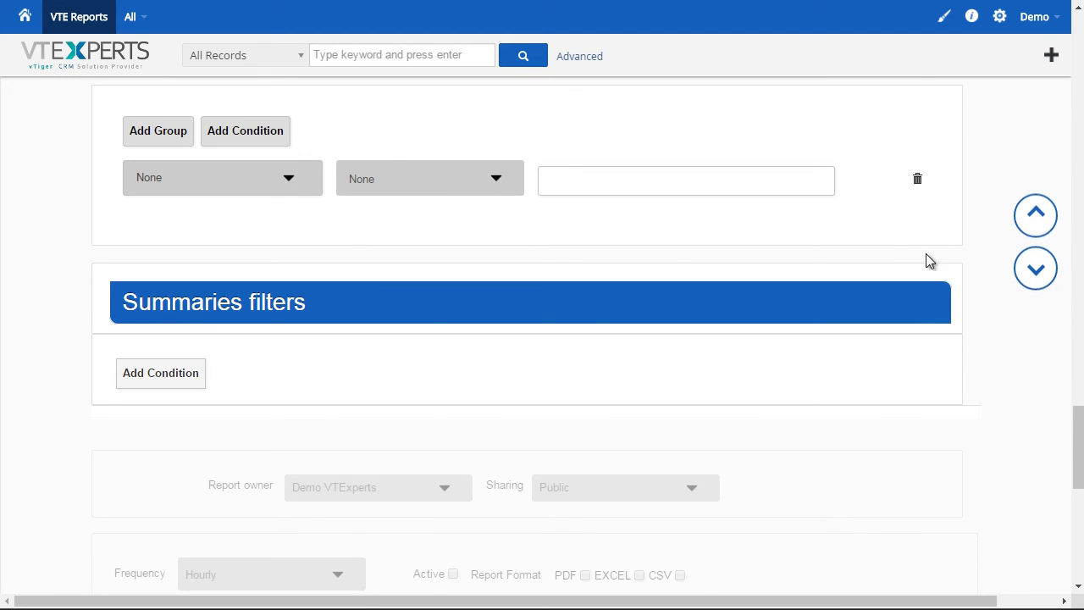
- Set the report's sharing to Public after briefly trying group sharing
left_click(1039, 279)
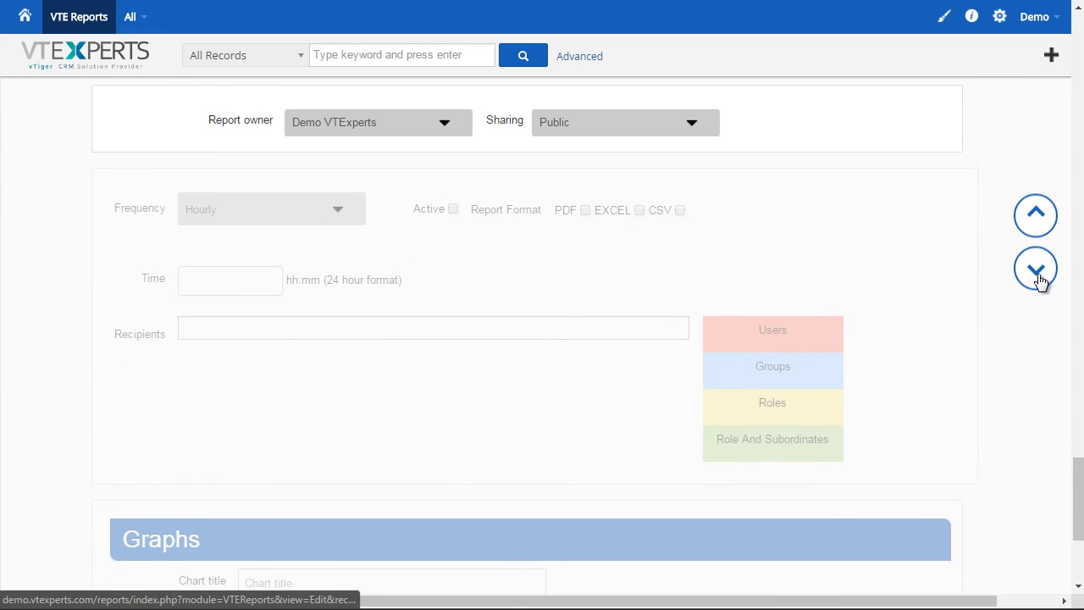
left_click(678, 122)
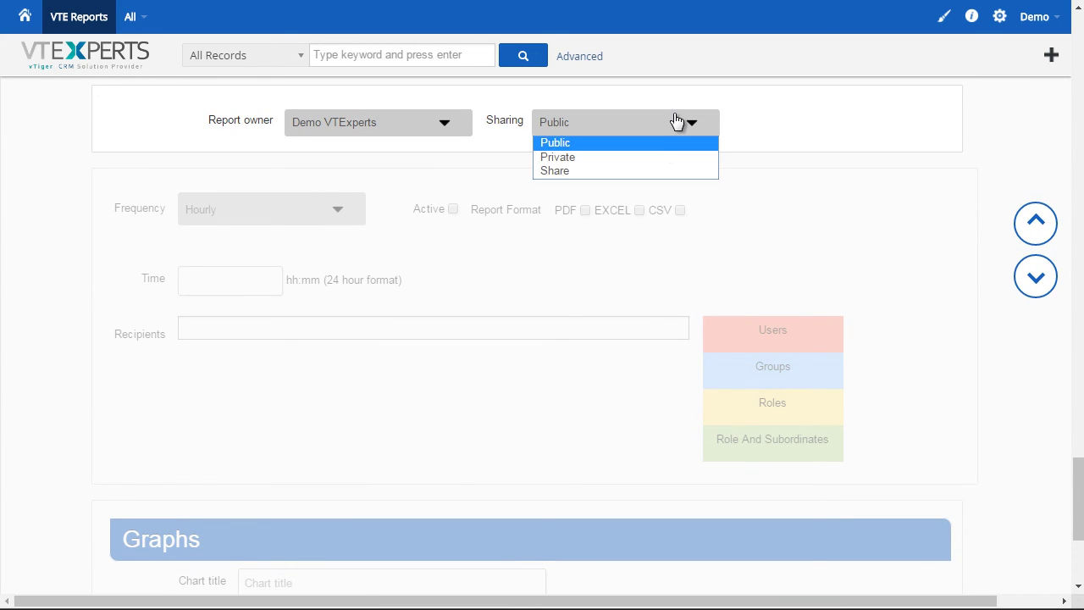
left_click(642, 171)
left_click(832, 133)
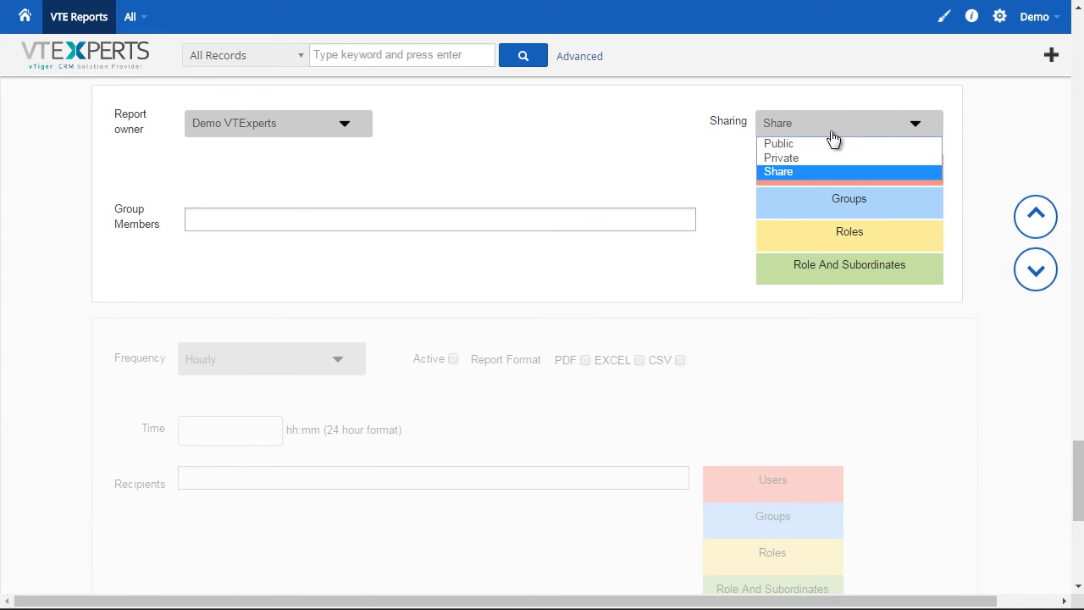
left_click(832, 144)
- Keep Chart 1 as a Vertical chart of SUM Total and save the report
left_click(1037, 280)
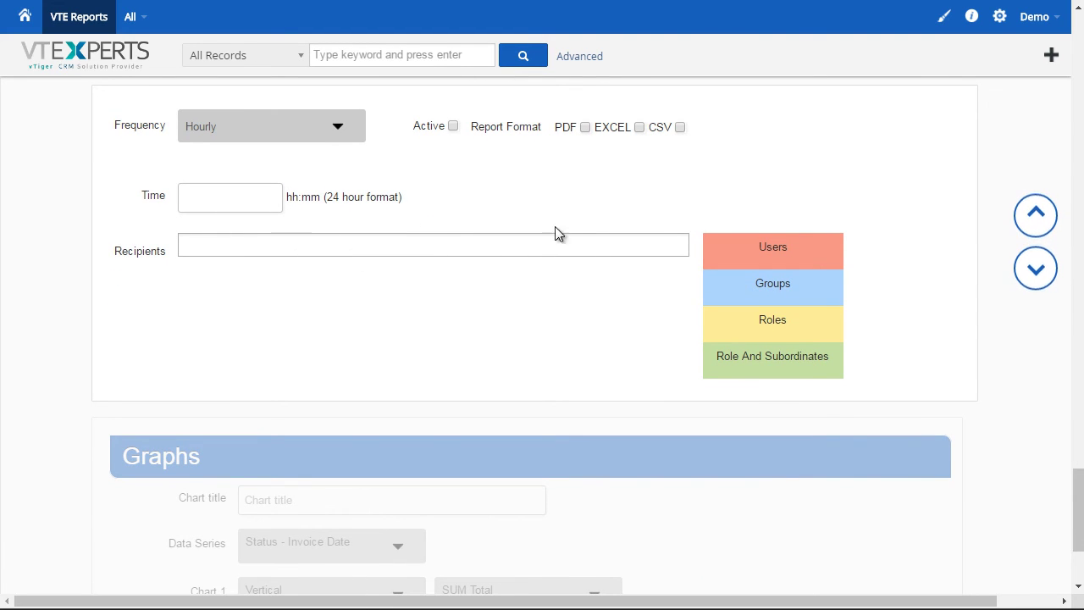
left_click(1023, 277)
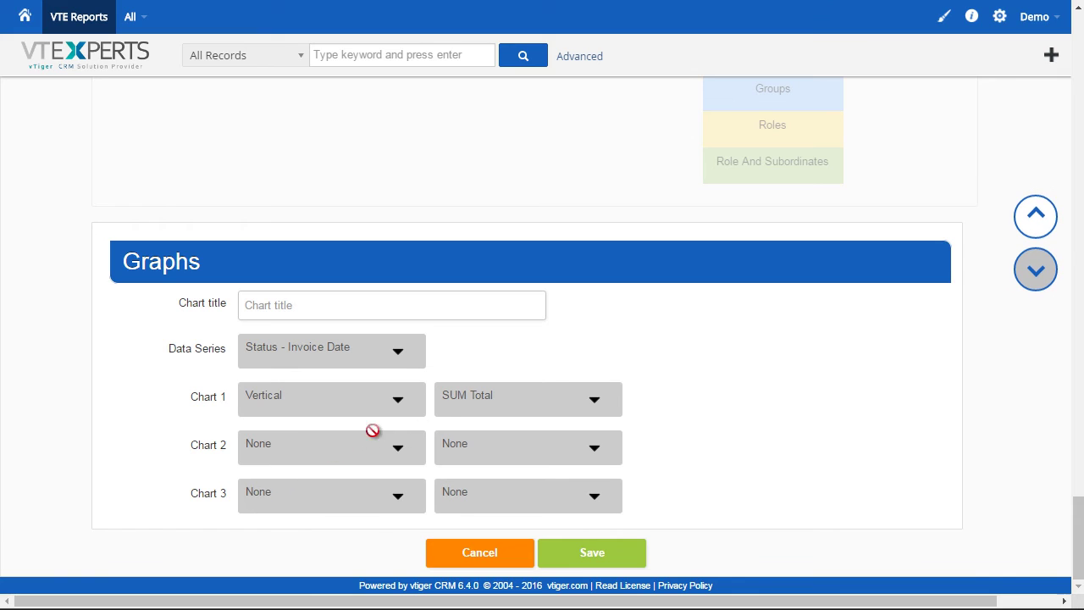
left_click(398, 403)
left_click(569, 336)
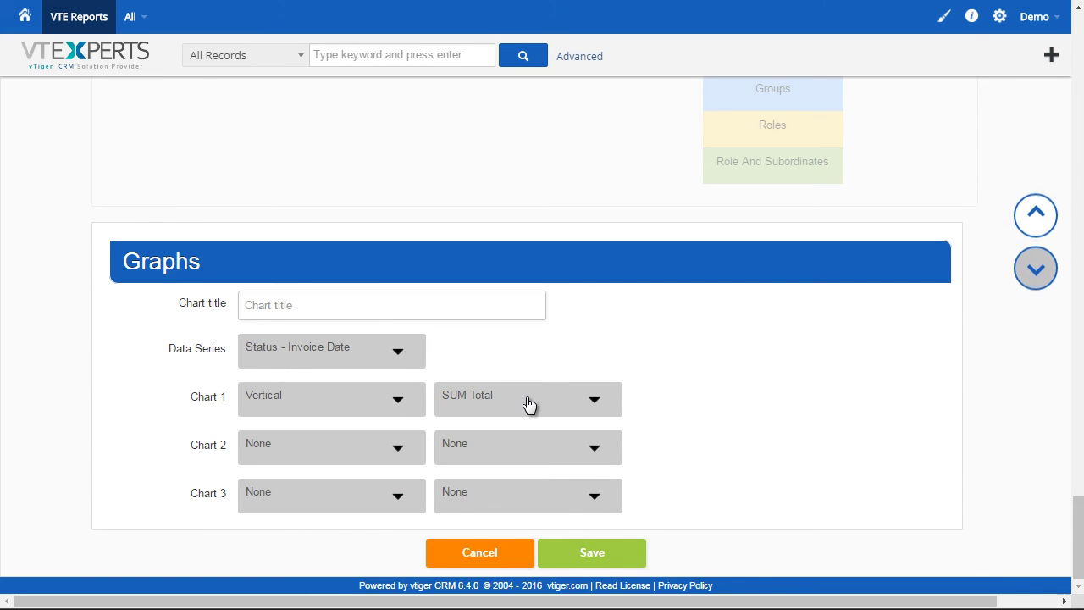
left_click(596, 553)
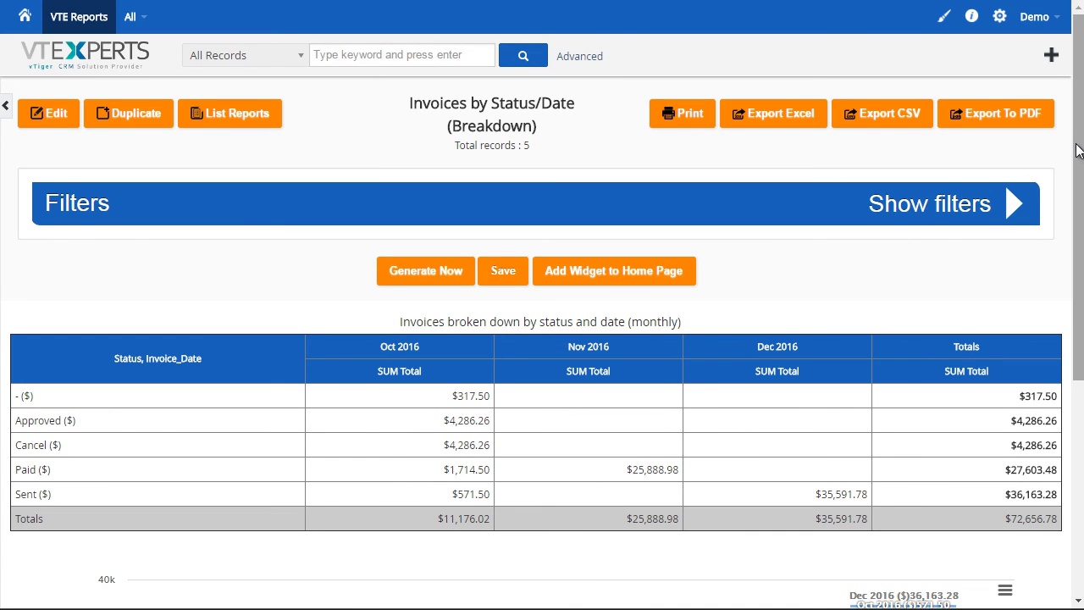
left_click_drag(1074, 167, 1074, 260)
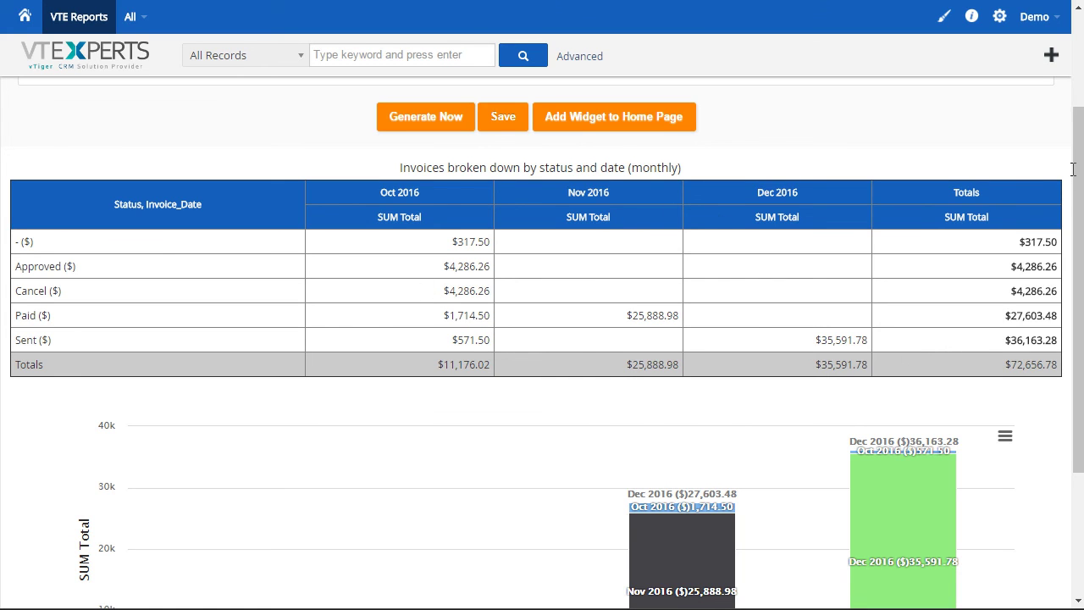
left_click_drag(1074, 169, 1074, 278)
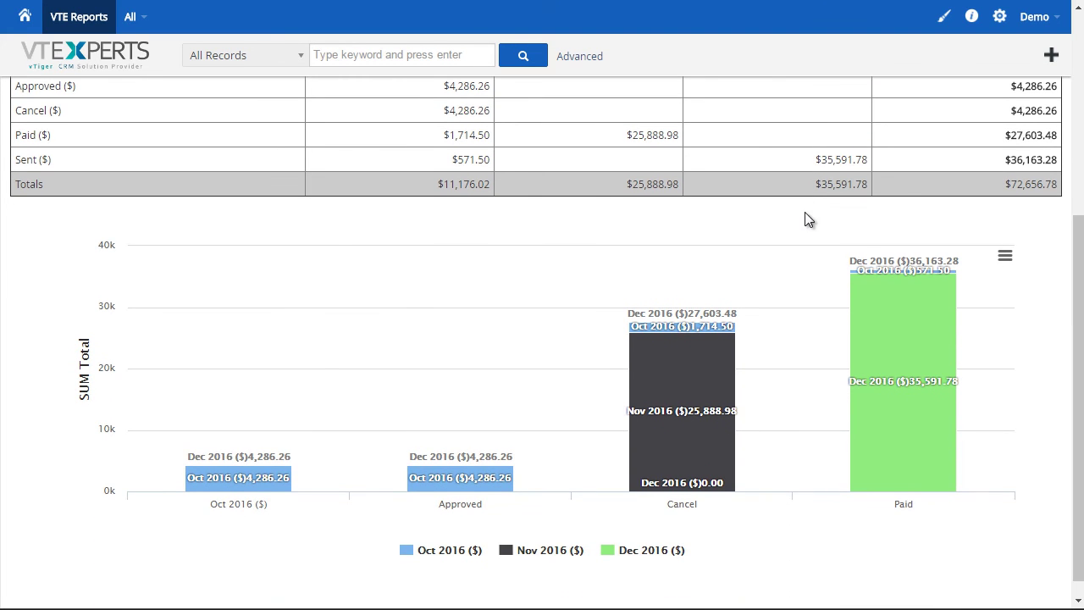
mouse_move(903, 302)
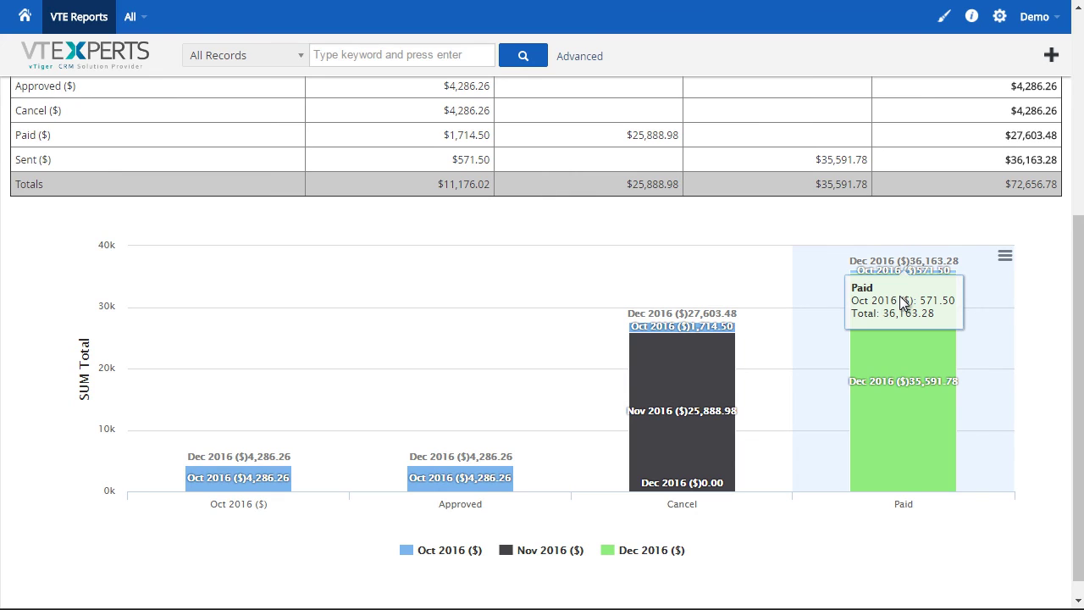
mouse_move(694, 401)
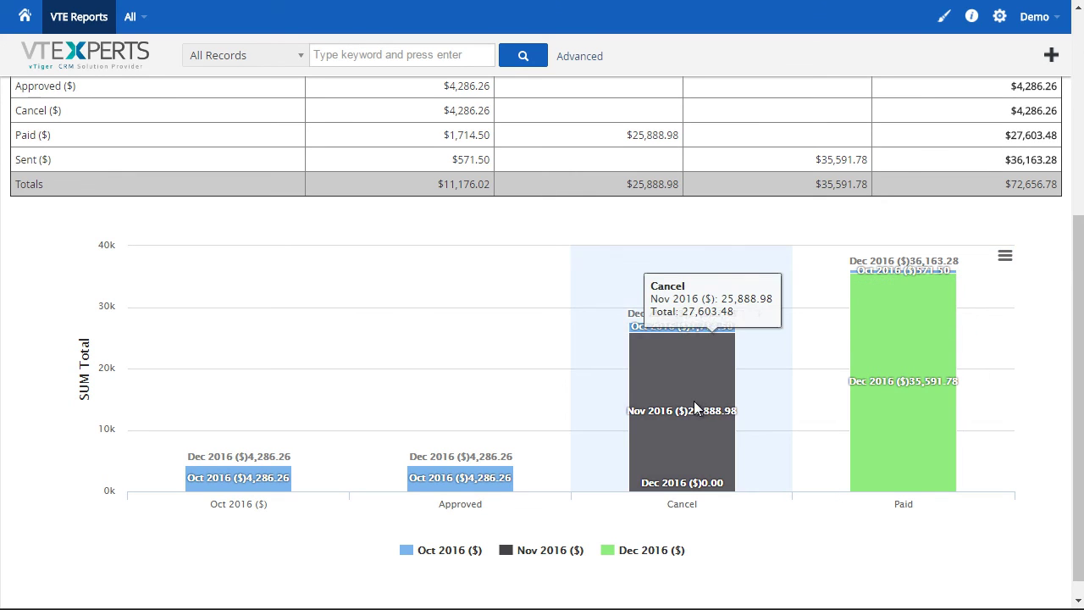
mouse_move(717, 331)
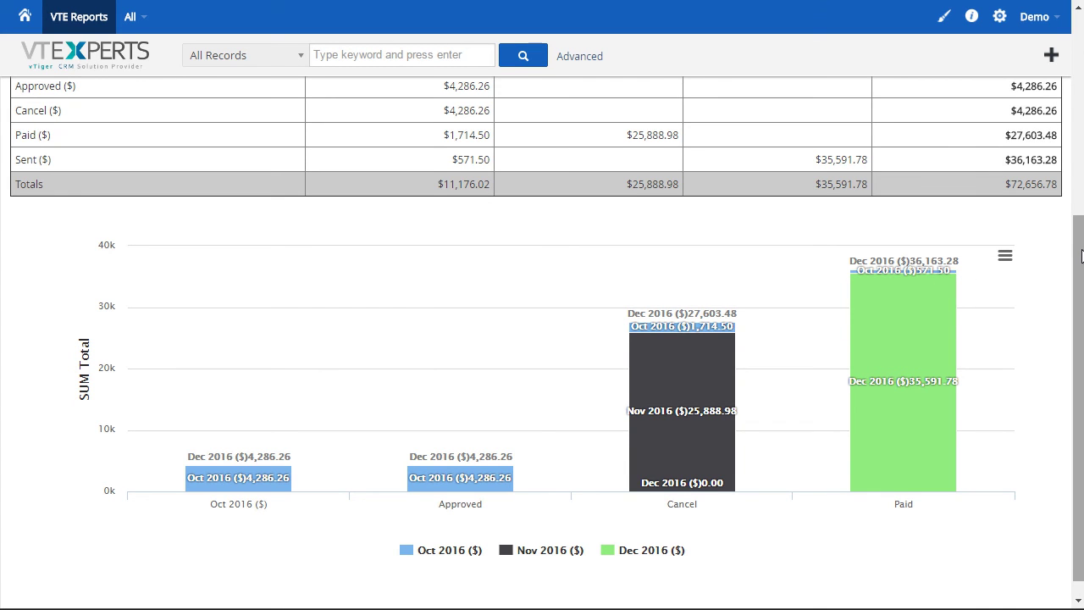
left_click_drag(1081, 256, 1030, 124)
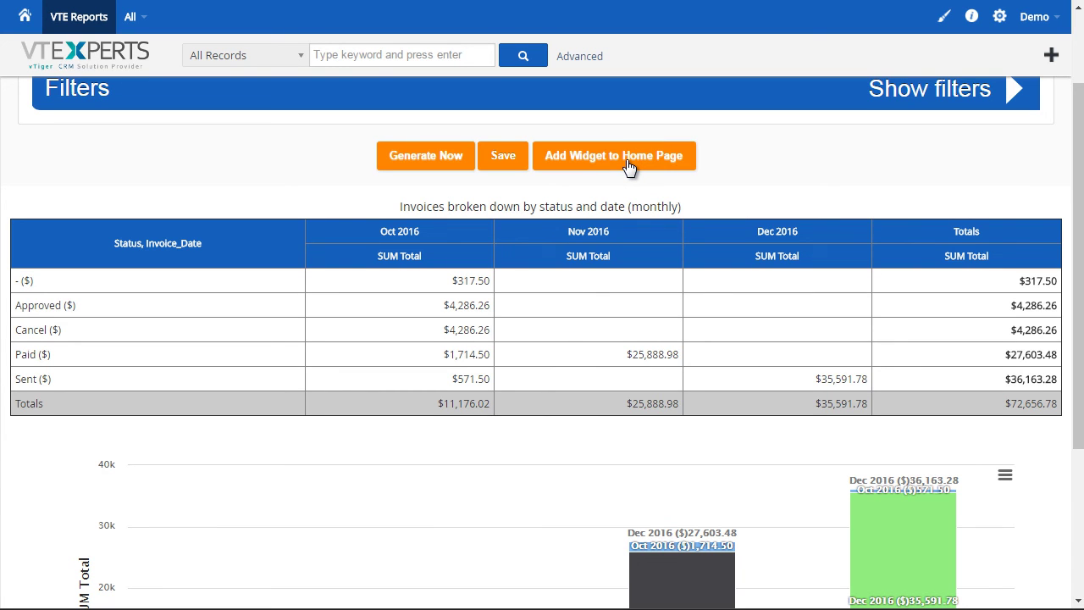
- Add the Invoices by Status/Date report as a Home Page widget, then go to Home
left_click(628, 161)
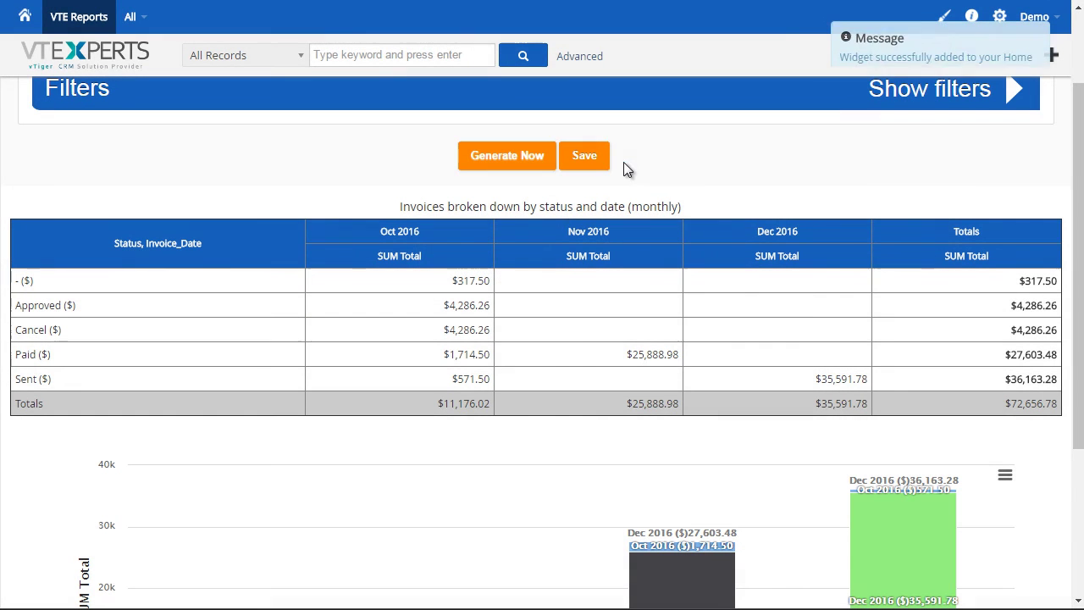
left_click(25, 16)
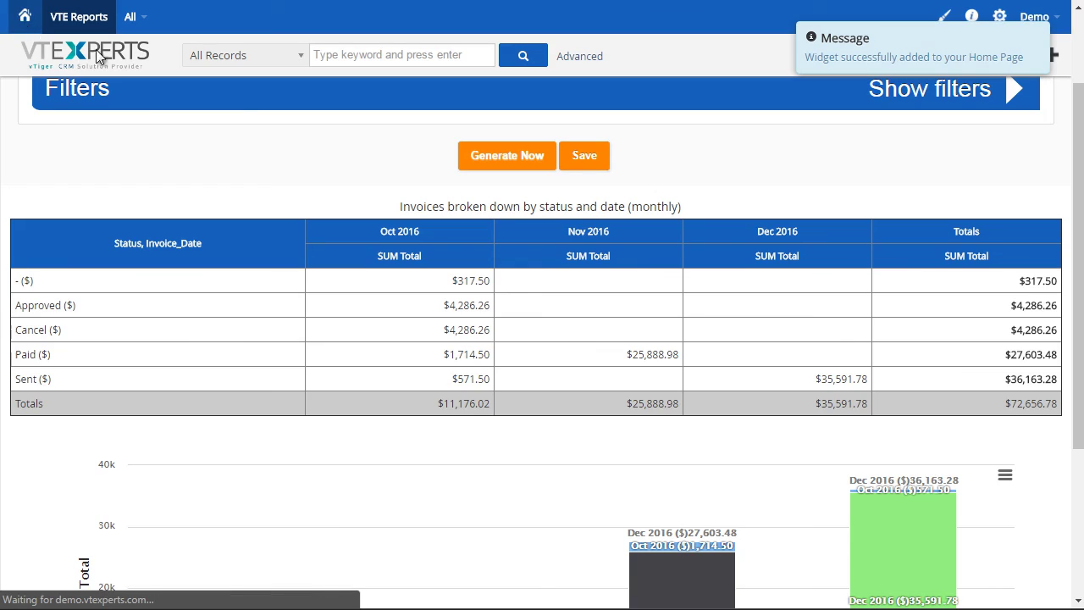